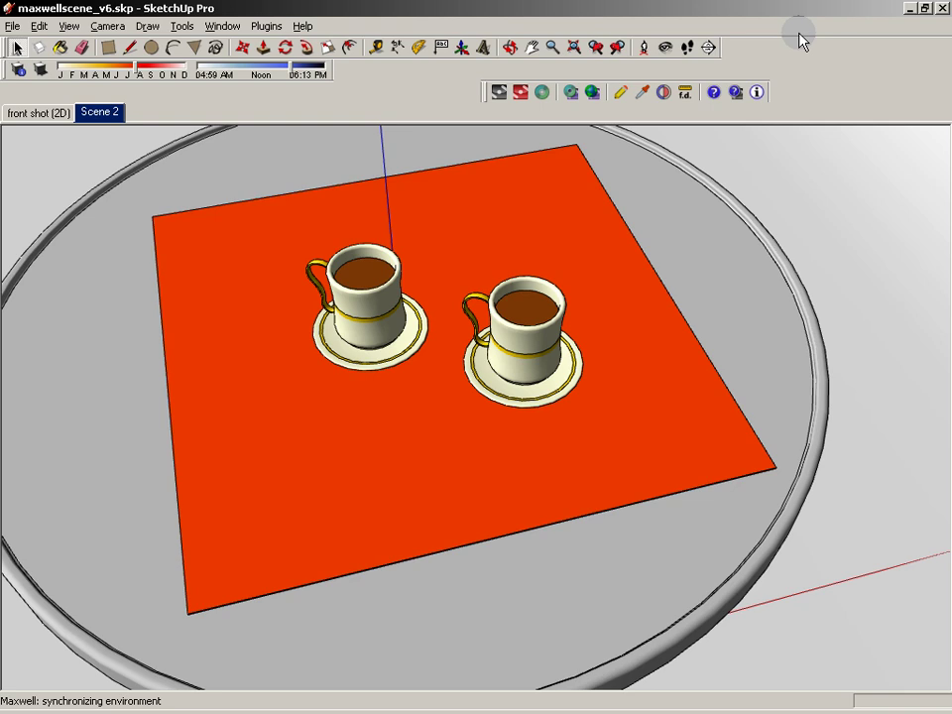
Zoom out and orbit down onto the table, then select the light sphere hanging above it
click(389, 319)
scroll(396, 322, down, 1)
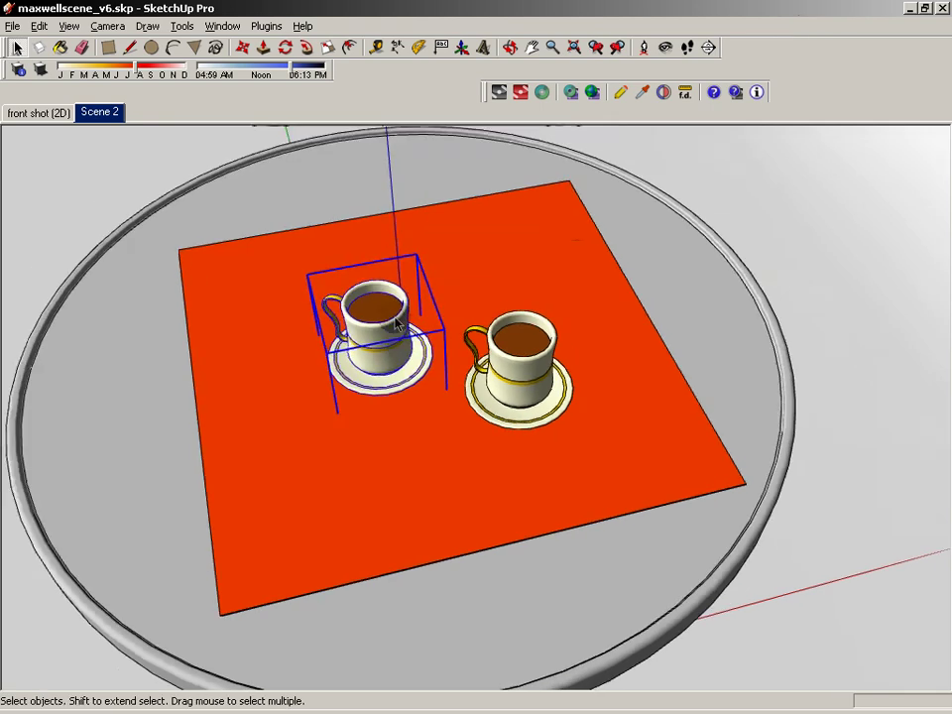
mouse_move(396, 324)
middle_down()
mouse_move(365, 322)
mouse_move(401, 322)
mouse_move(397, 309)
middle_up()
click(361, 315)
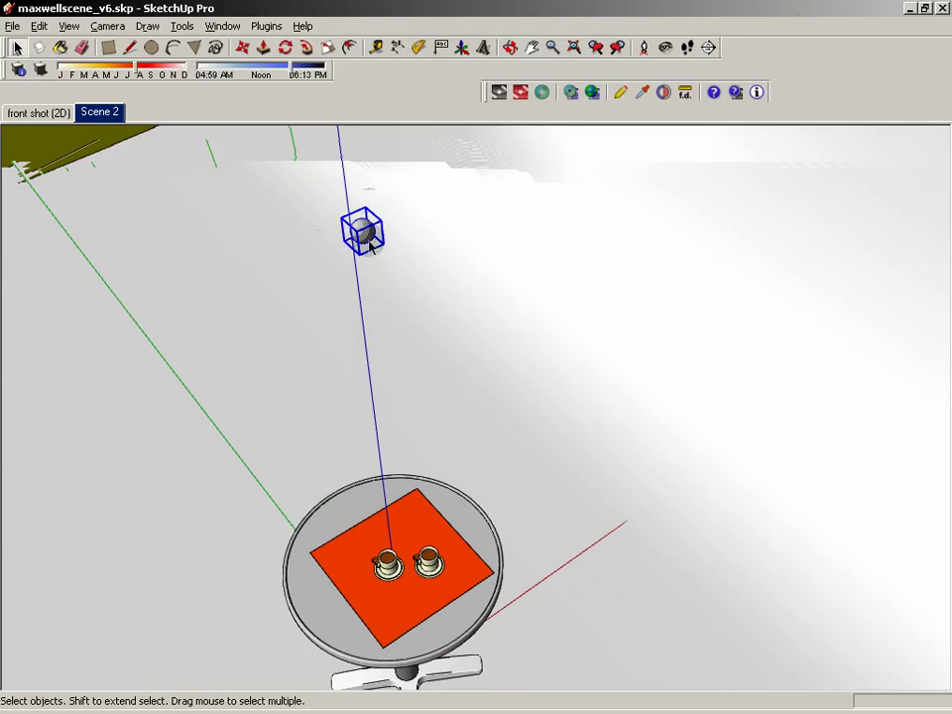
middle_drag(345, 256, 345, 256)
middle_click(347, 256)
middle_click(370, 250)
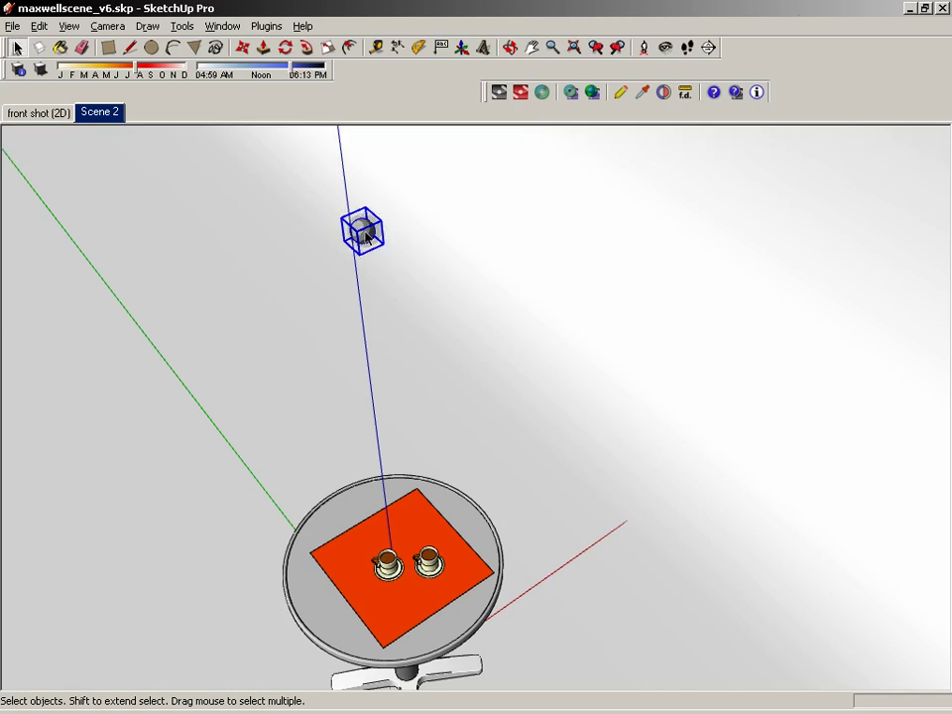
Browse the light sphere's Maxwell > UV override and UV Tools context submenus, then dismiss the menu
right_click(366, 235)
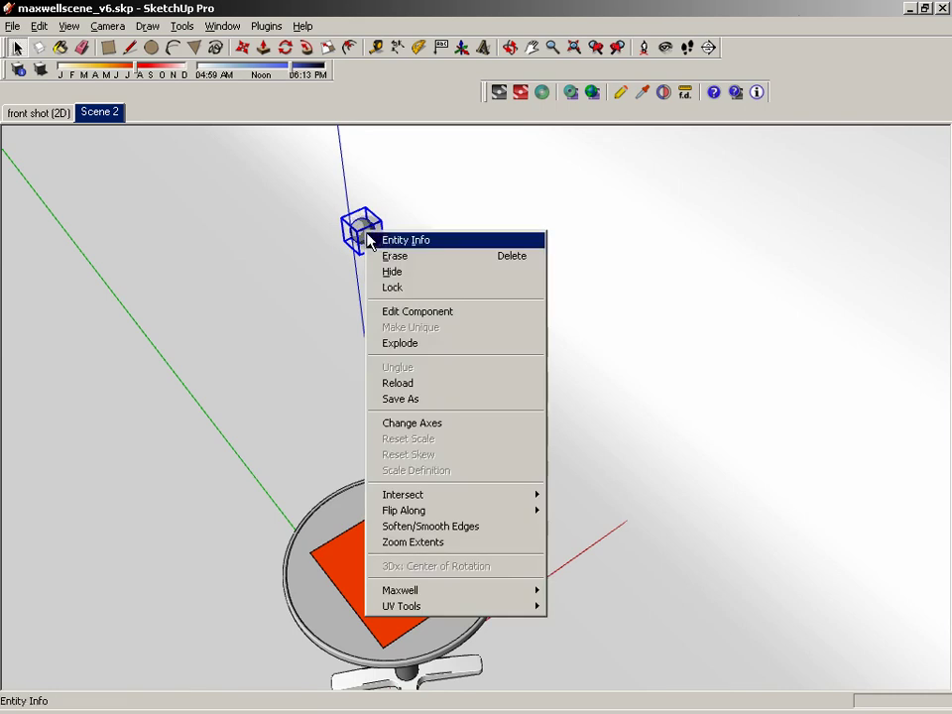
mouse_move(487, 594)
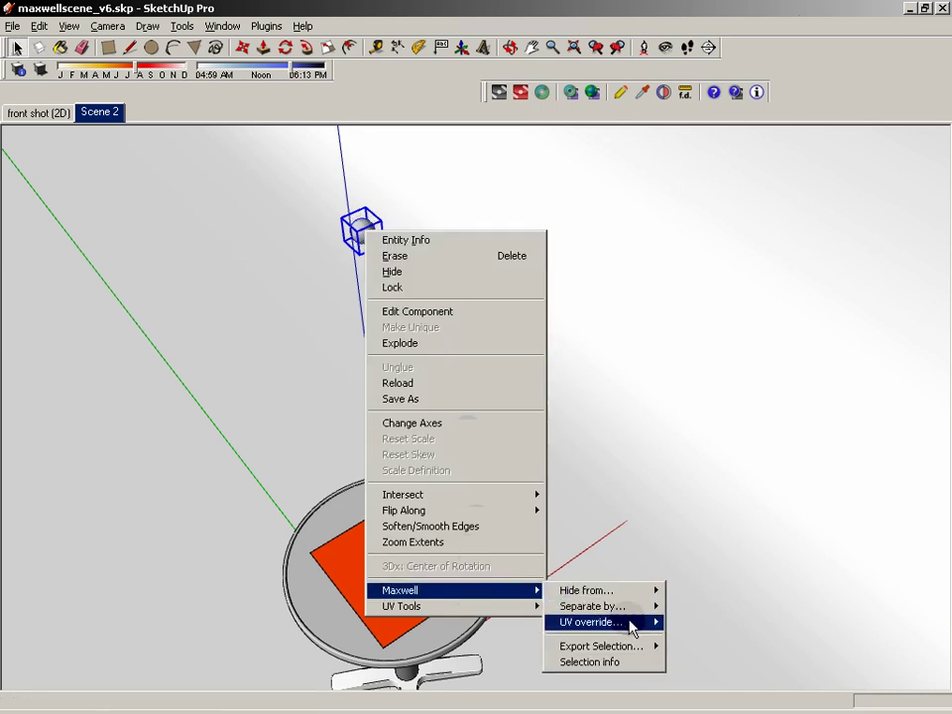
mouse_move(634, 622)
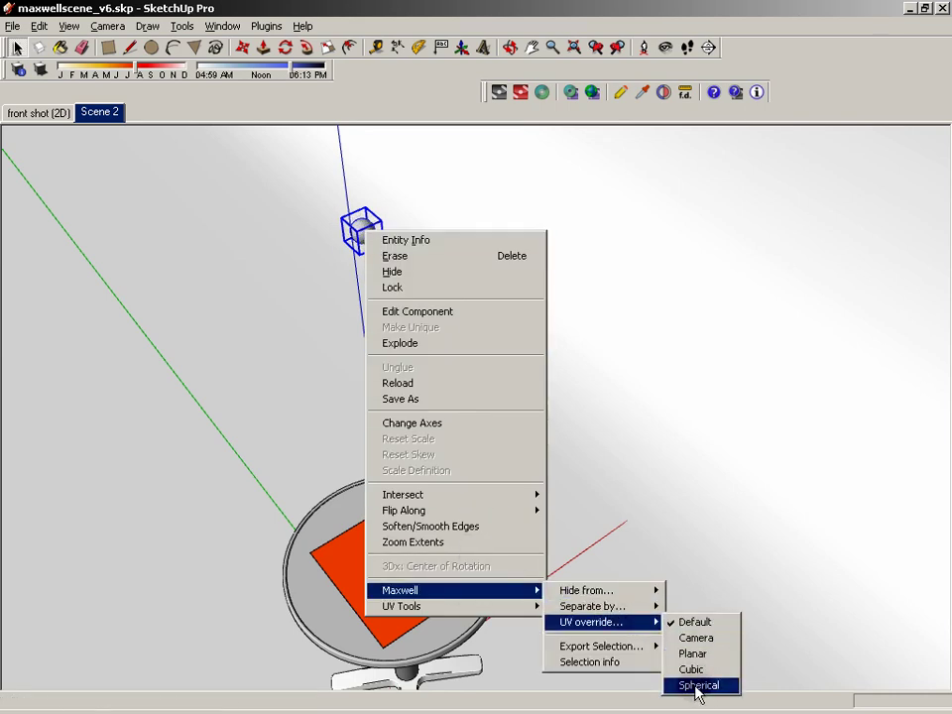
mouse_move(459, 611)
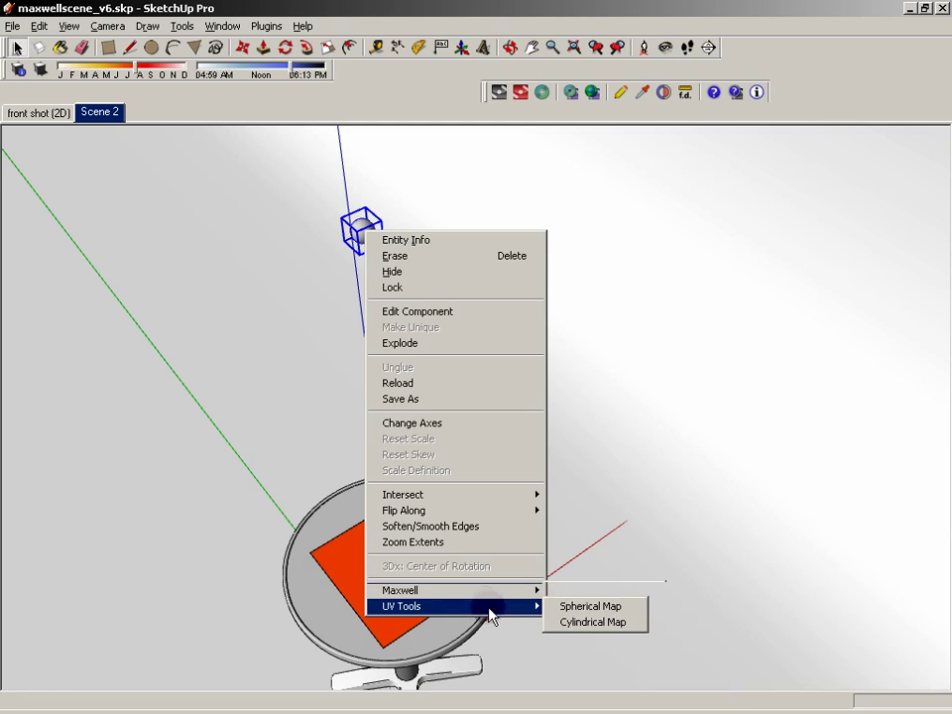
click(568, 607)
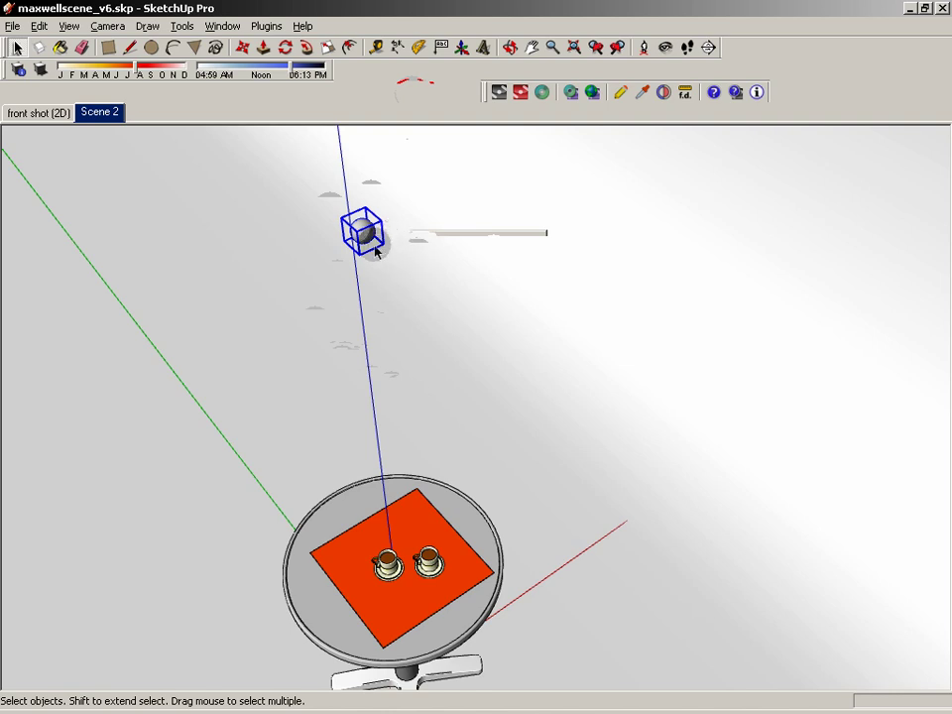
click(224, 27)
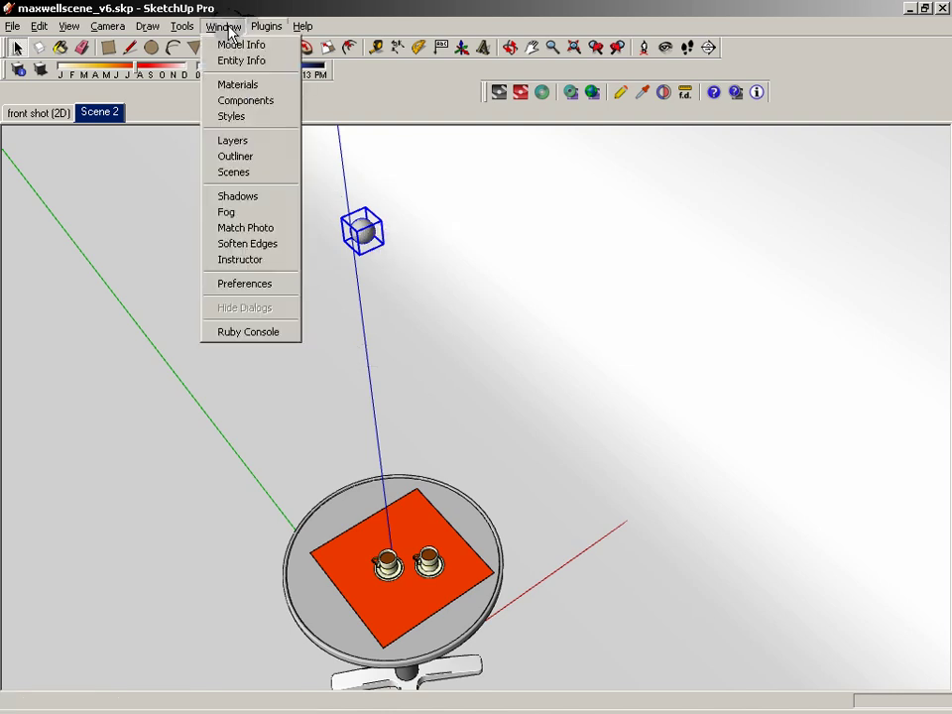
Drag the 'ies light' swatch from the Materials browser onto the light sphere, then close the browser
click(238, 87)
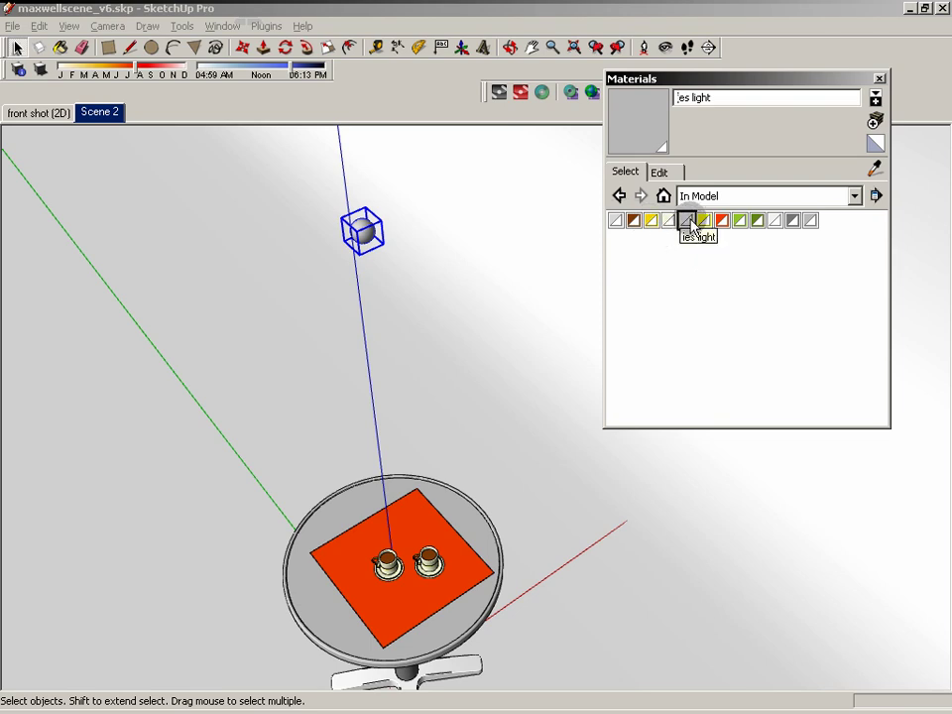
drag(691, 226, 373, 237)
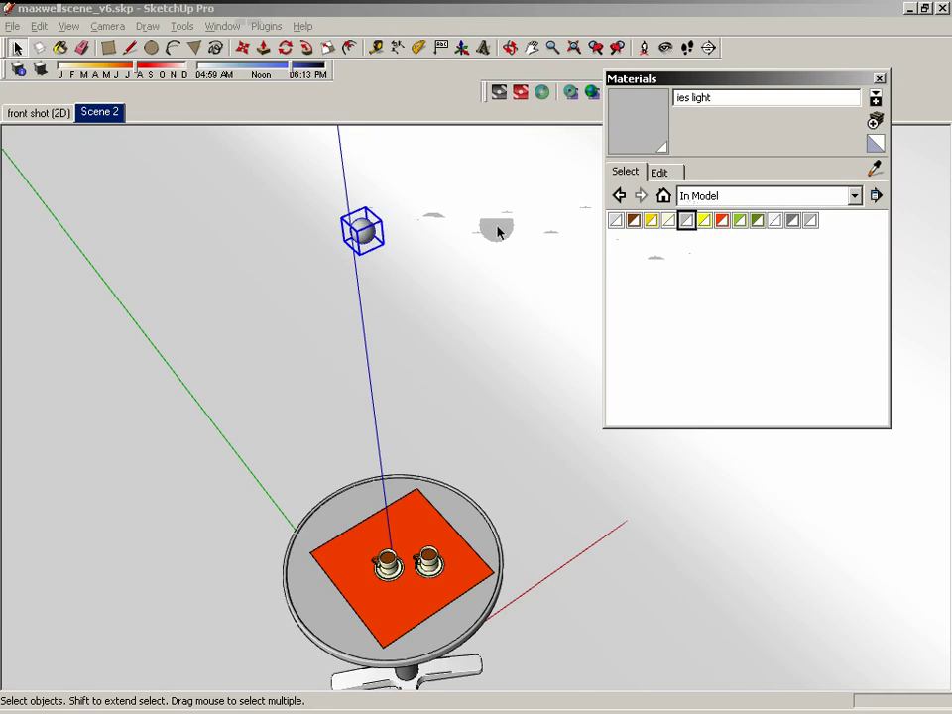
click(878, 80)
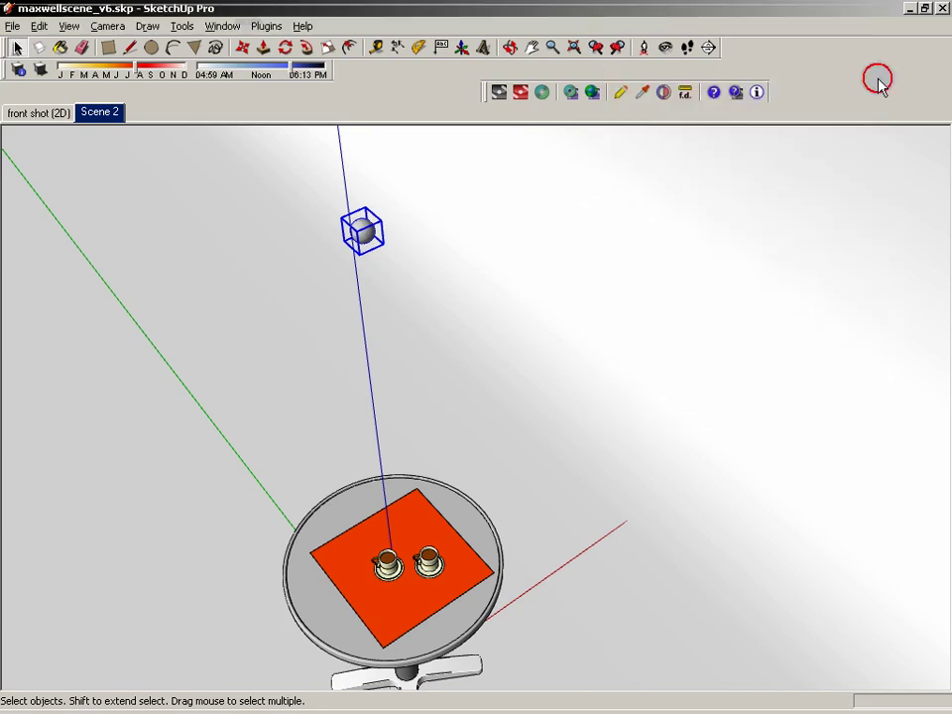
In the Maxwell Scene Manager, pick 'ies light' from the scene materials list
click(620, 93)
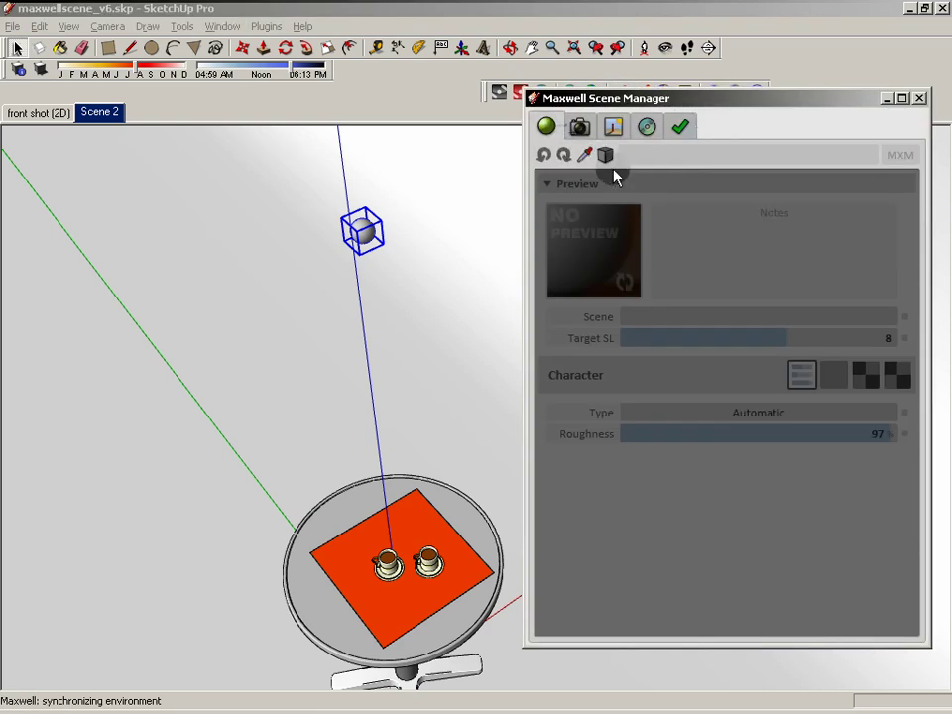
click(720, 155)
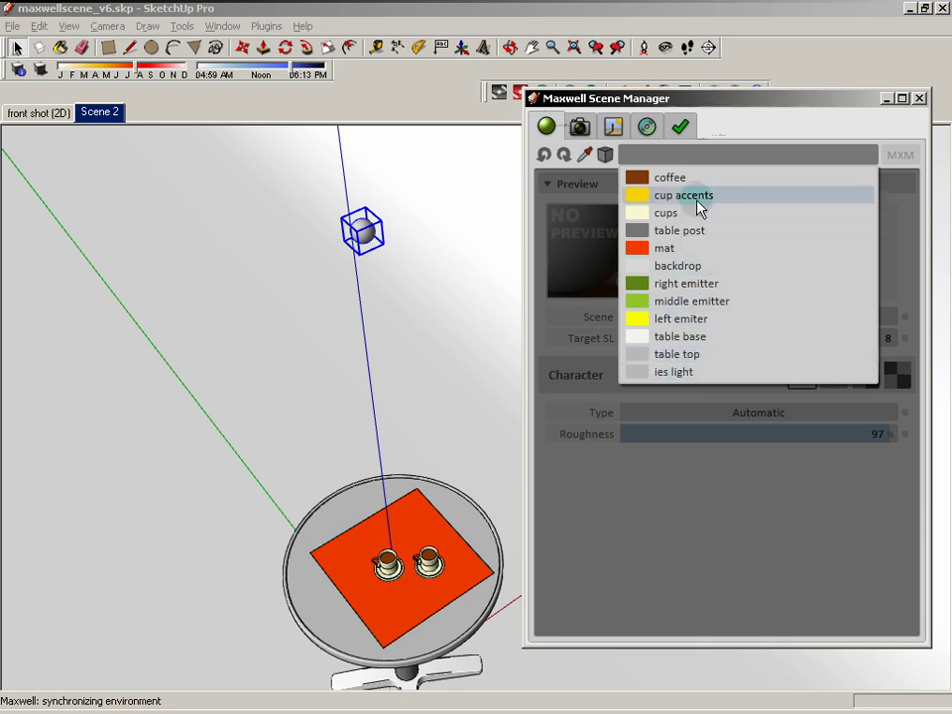
click(672, 373)
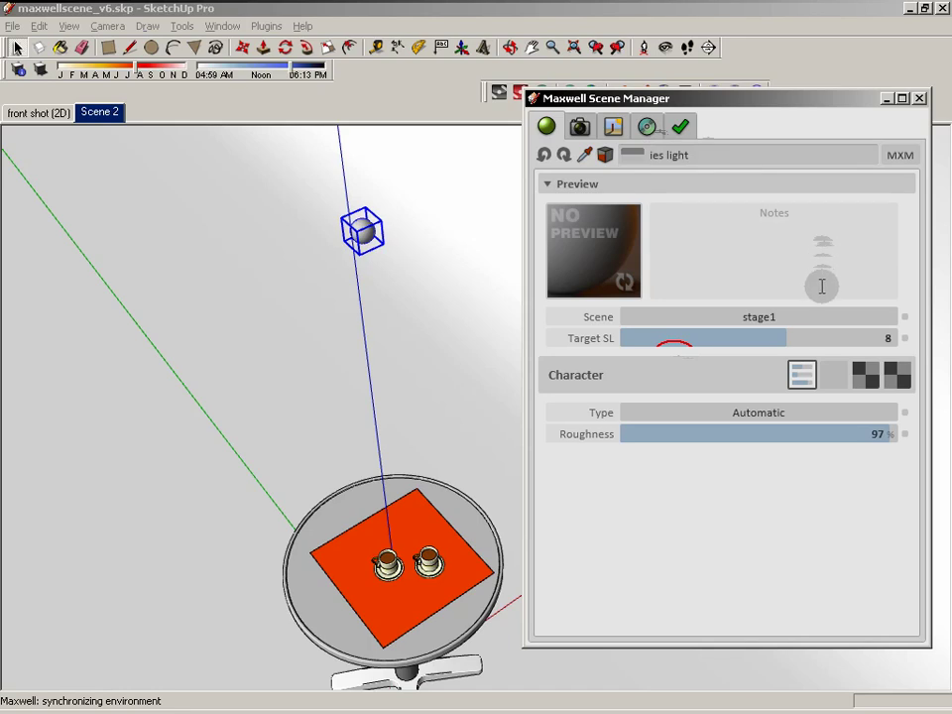
click(790, 222)
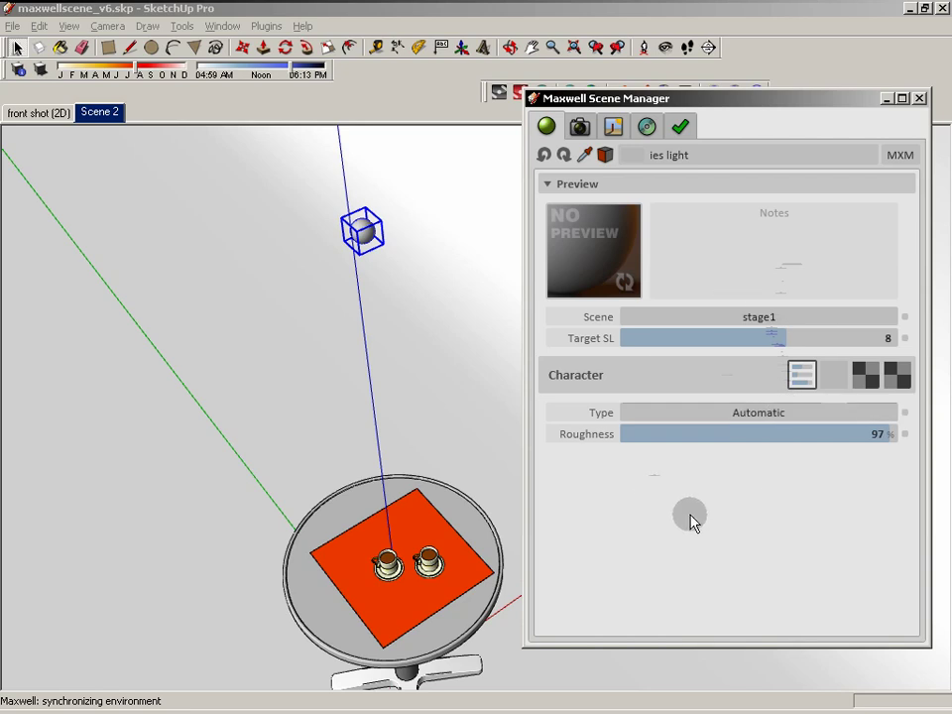
Switch ies light to MXM mode, load erco_75375000_1xqt12-ax-lp_100w.mxm, and edit it in Maxwell Material Editor
click(901, 157)
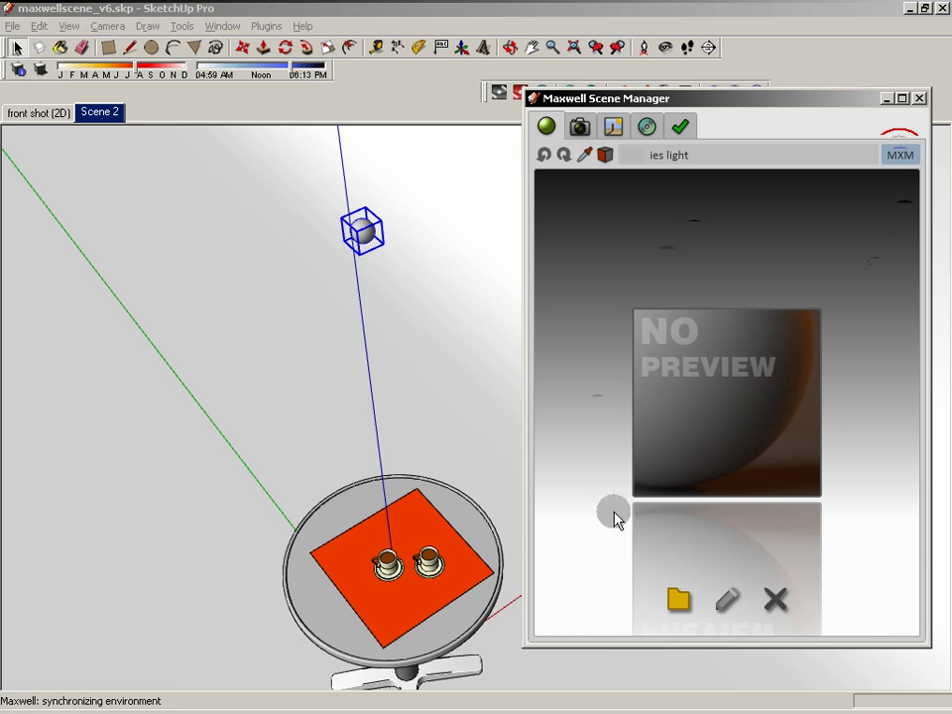
click(678, 599)
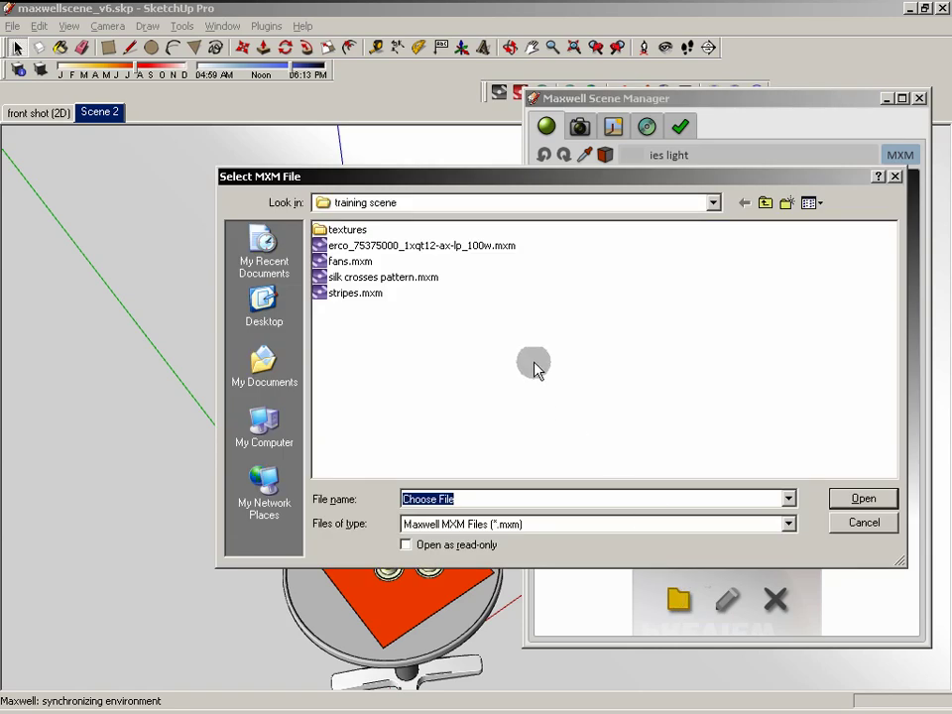
click(368, 246)
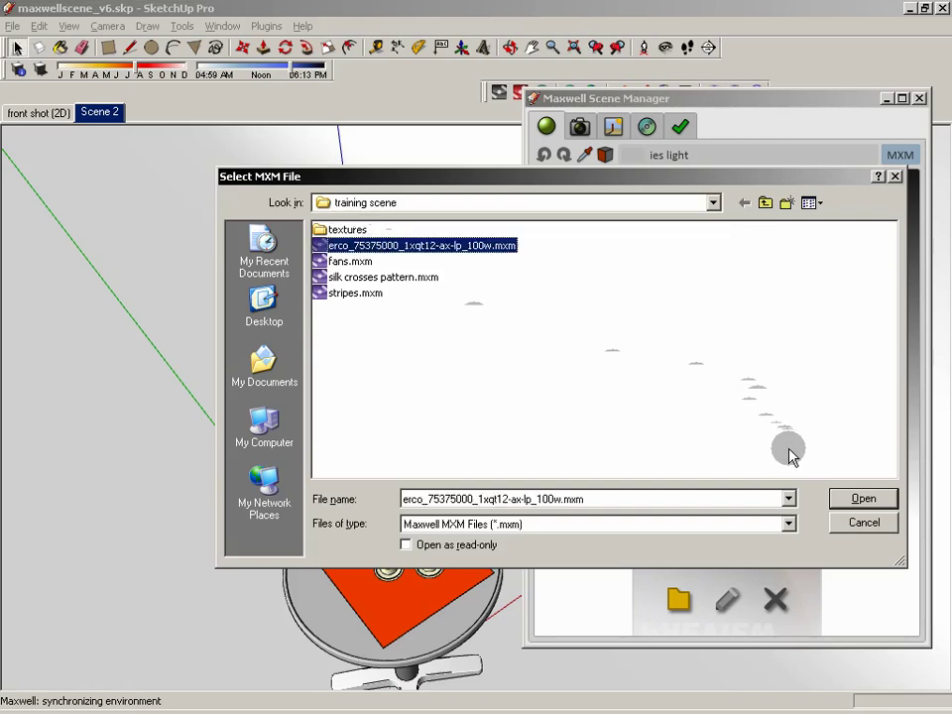
click(858, 499)
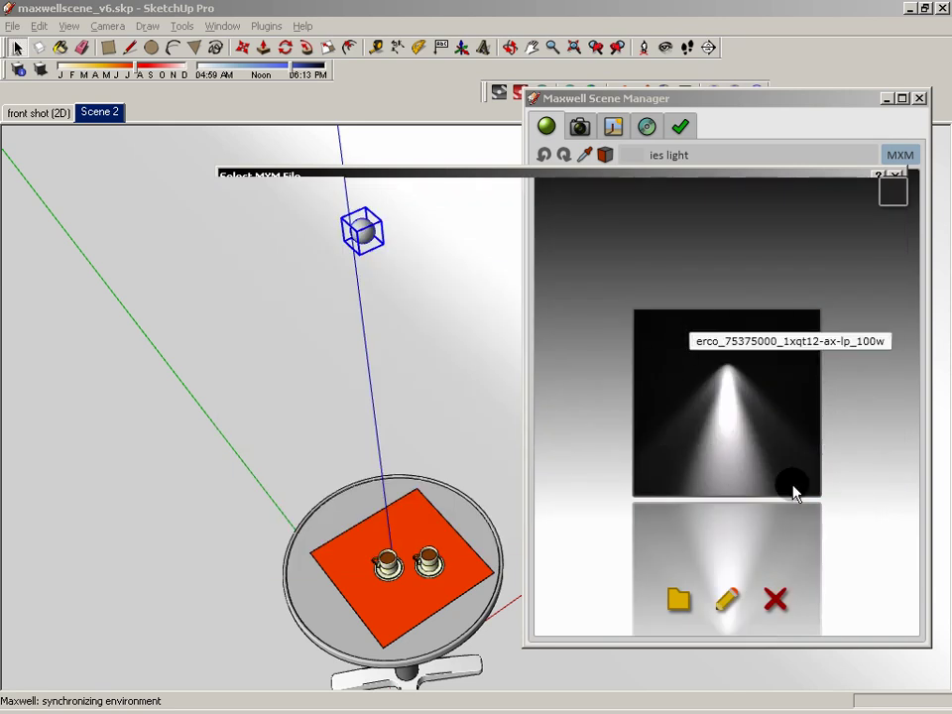
click(726, 600)
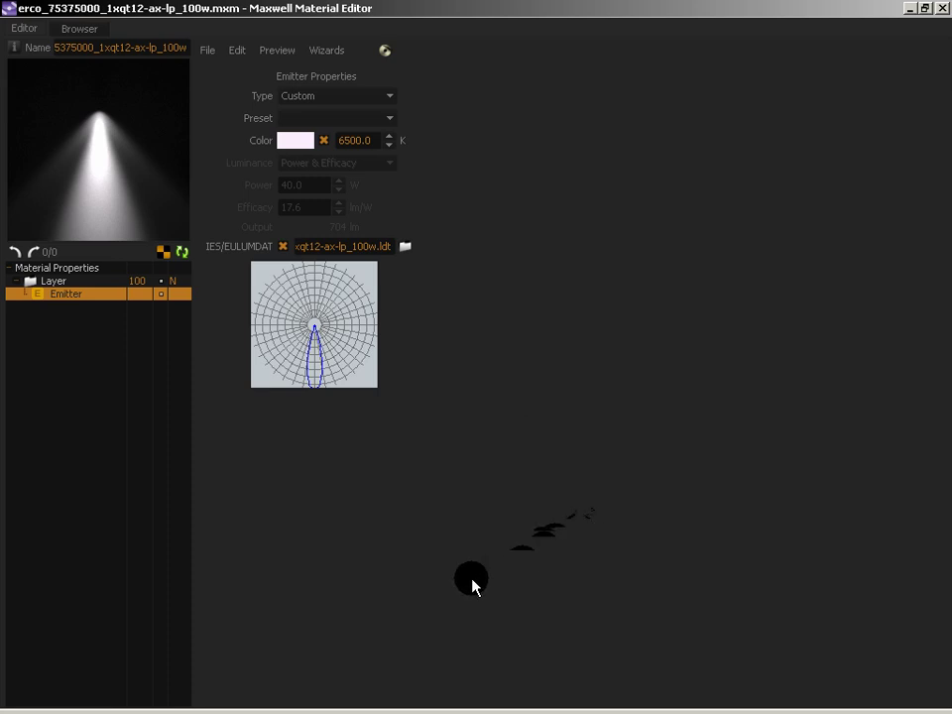
Look through the Material Editor's File menu, then dismiss it
click(207, 51)
click(633, 99)
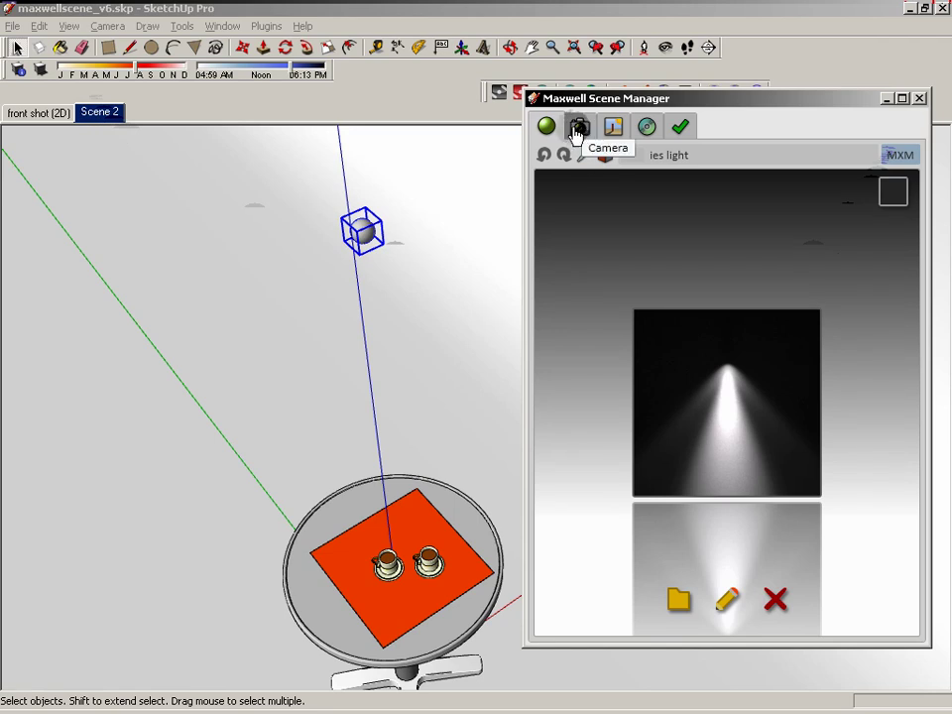
In the Maxwell Camera settings, switch to Scene 2 and enter an exposure value of 6
click(42, 115)
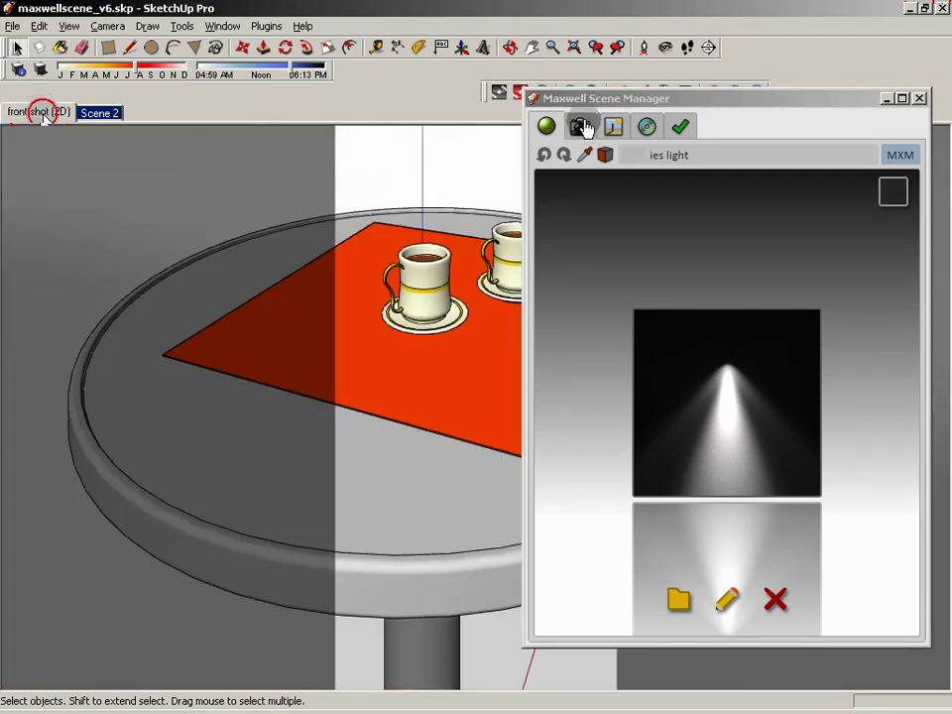
click(580, 127)
click(892, 392)
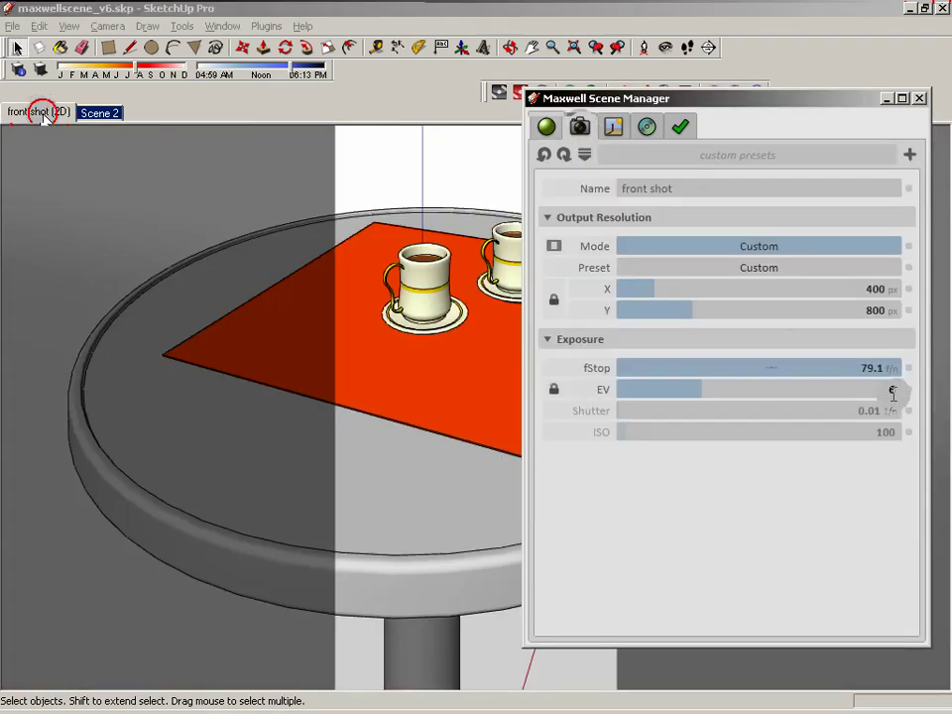
click(99, 112)
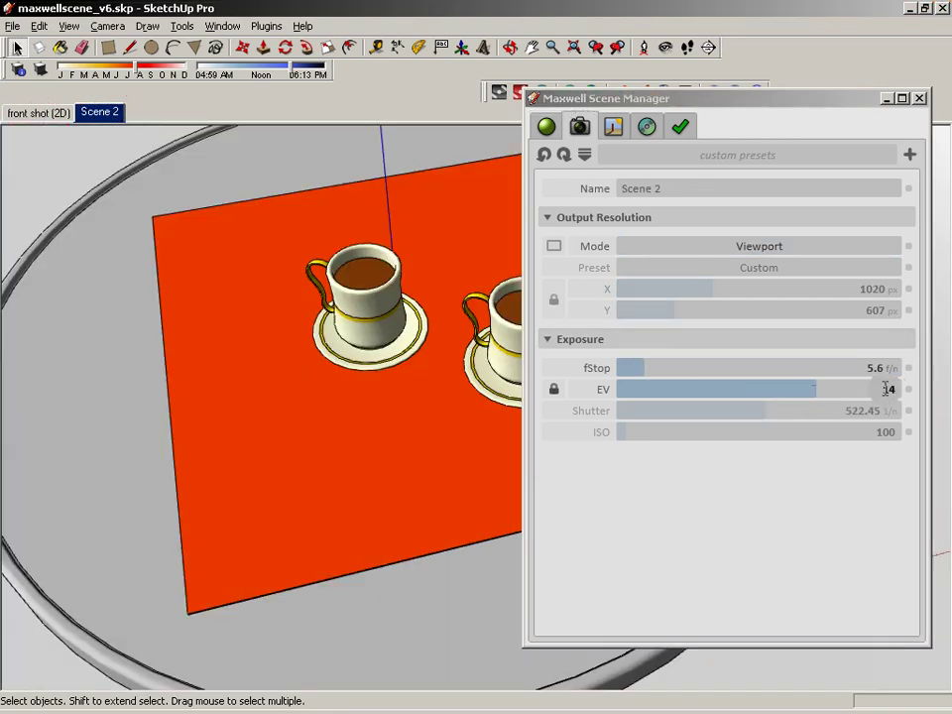
drag(888, 388, 903, 395)
click(893, 387)
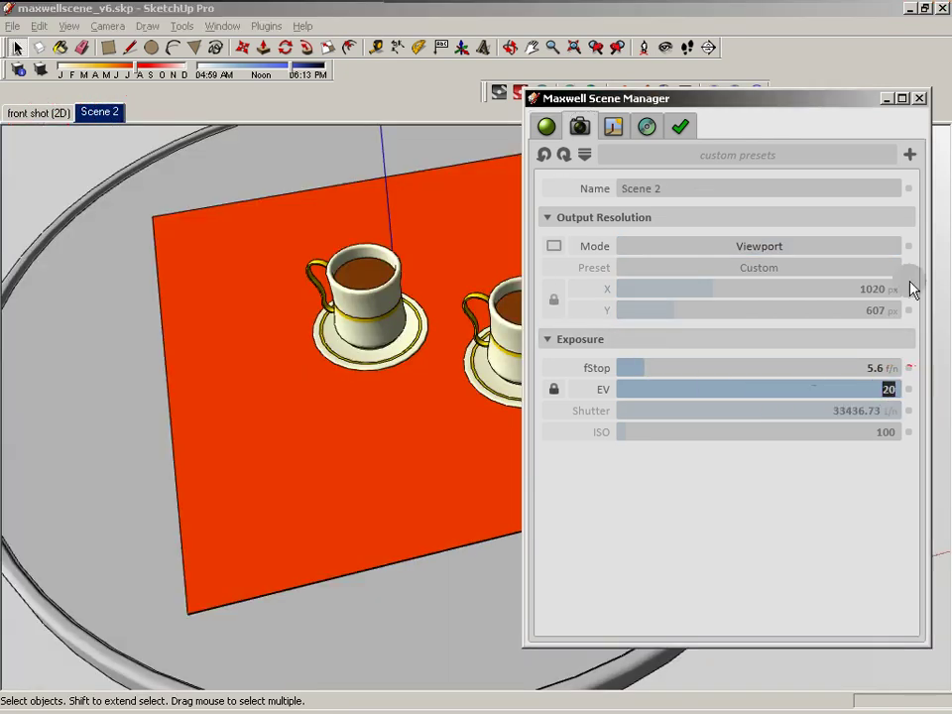
click(701, 518)
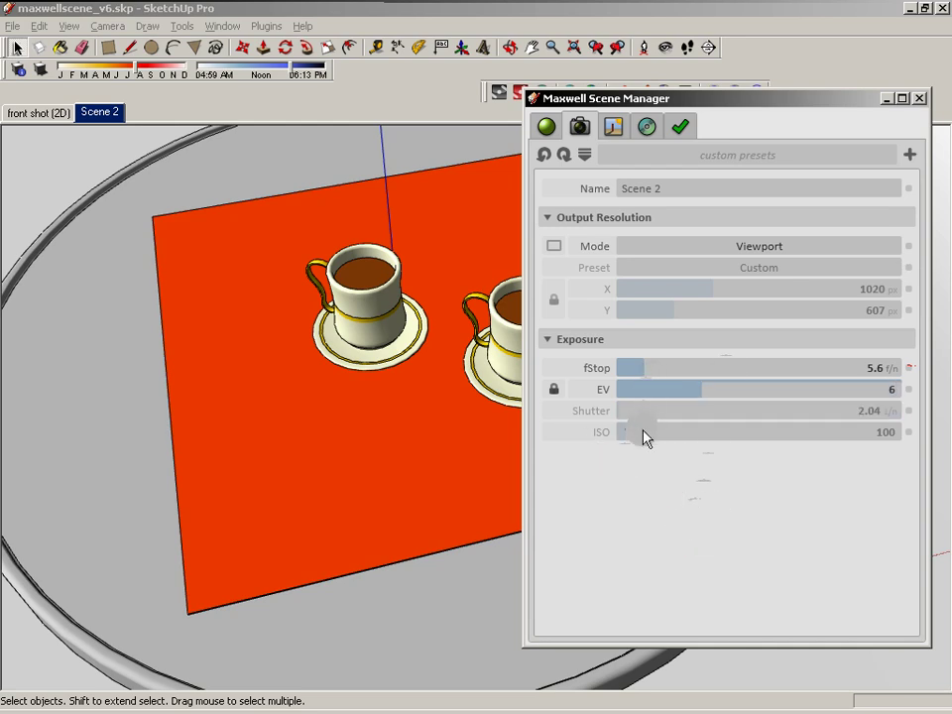
Return to the Material settings and select the left coffee cup
click(553, 134)
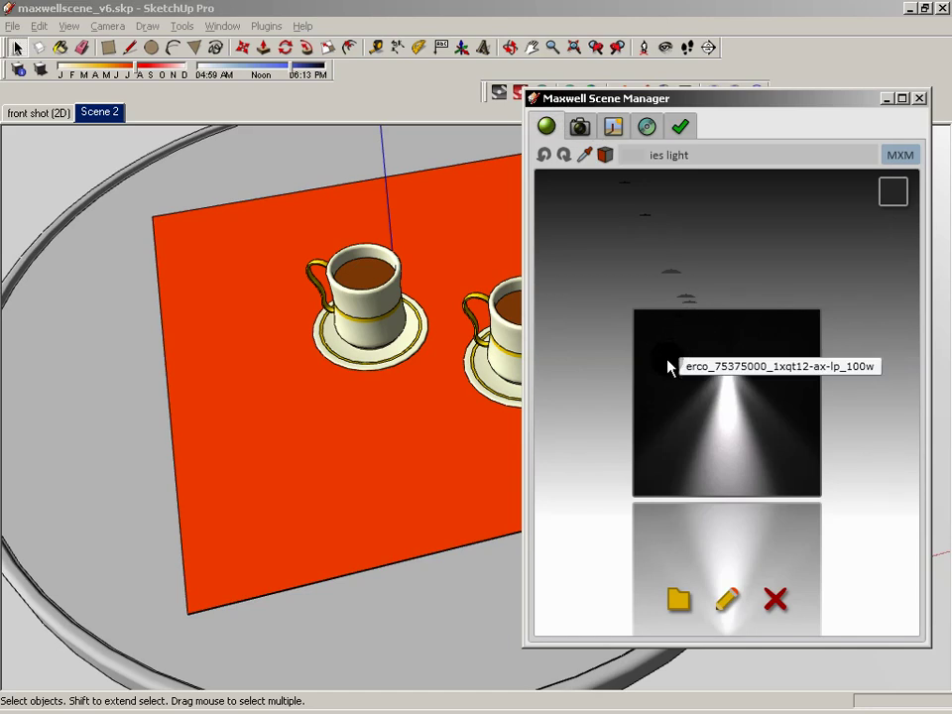
click(366, 288)
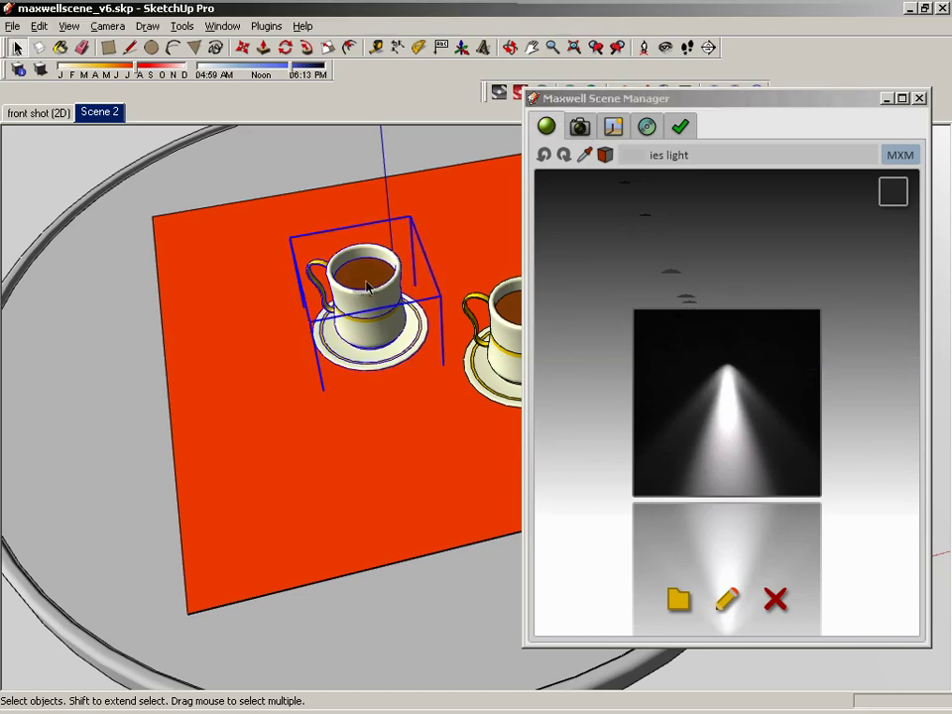
scroll(368, 284, down, 8)
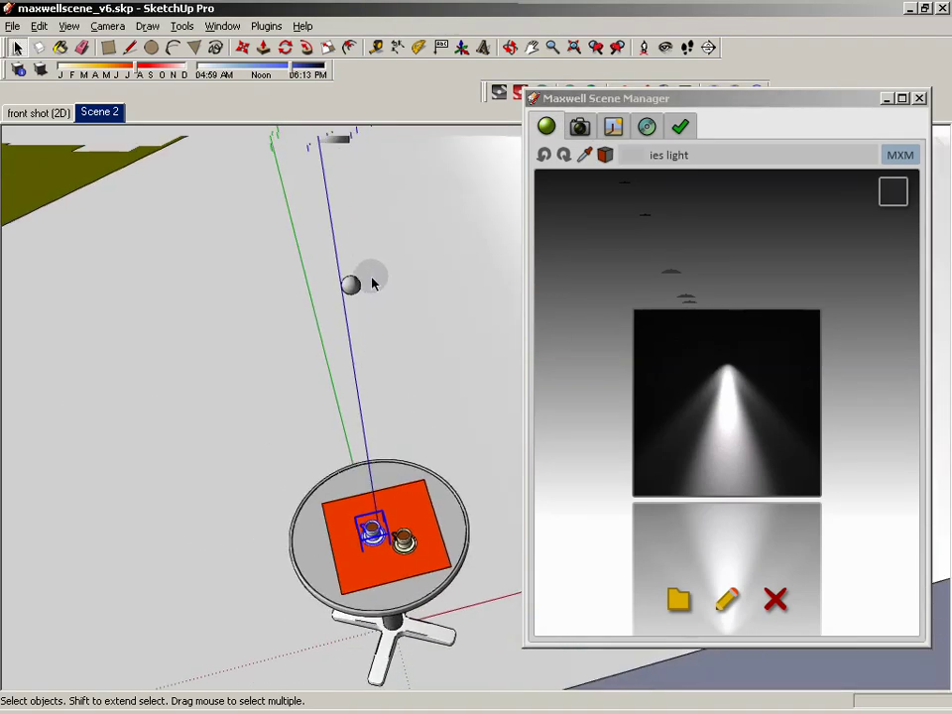
scroll(372, 282, up, 6)
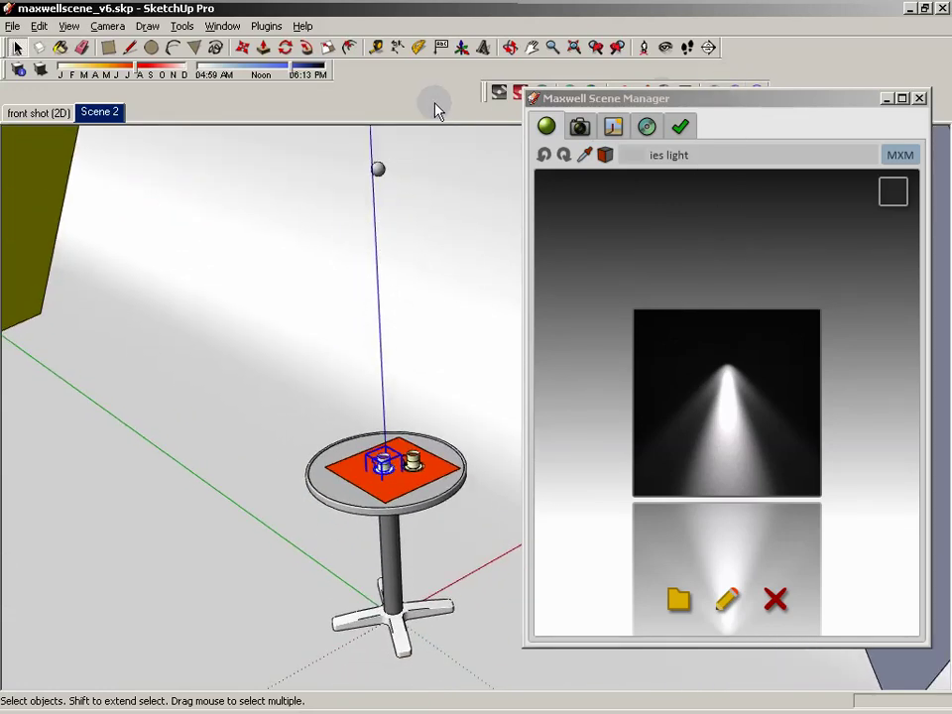
Export over maxwellscene_v6.mxs and render, then stop at SL 7.09 and close Maxwell Render
click(499, 94)
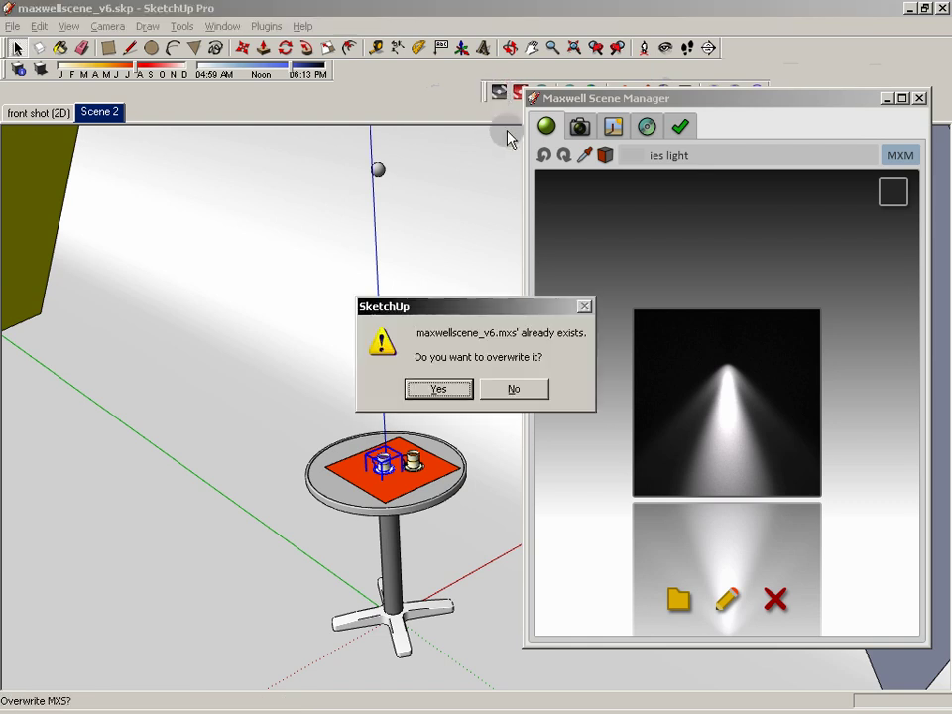
click(452, 386)
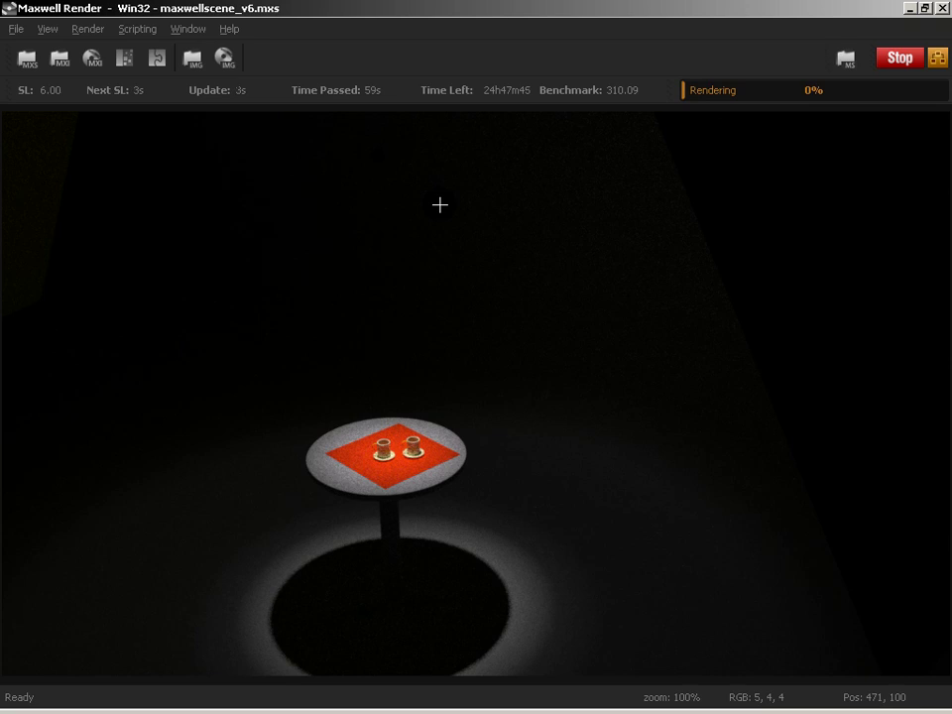
click(895, 59)
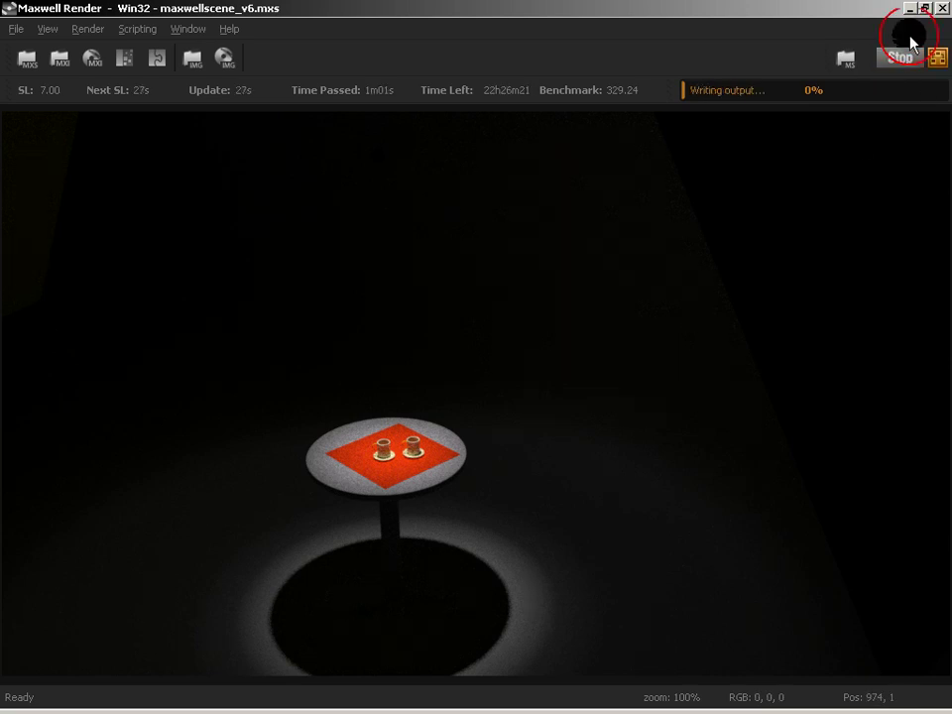
click(942, 8)
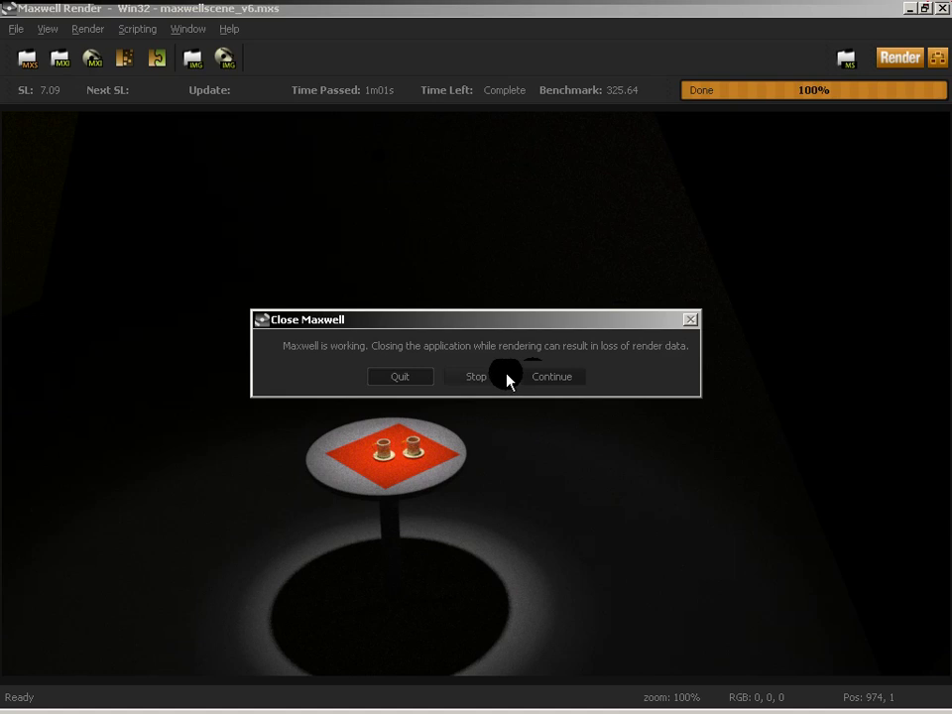
click(476, 376)
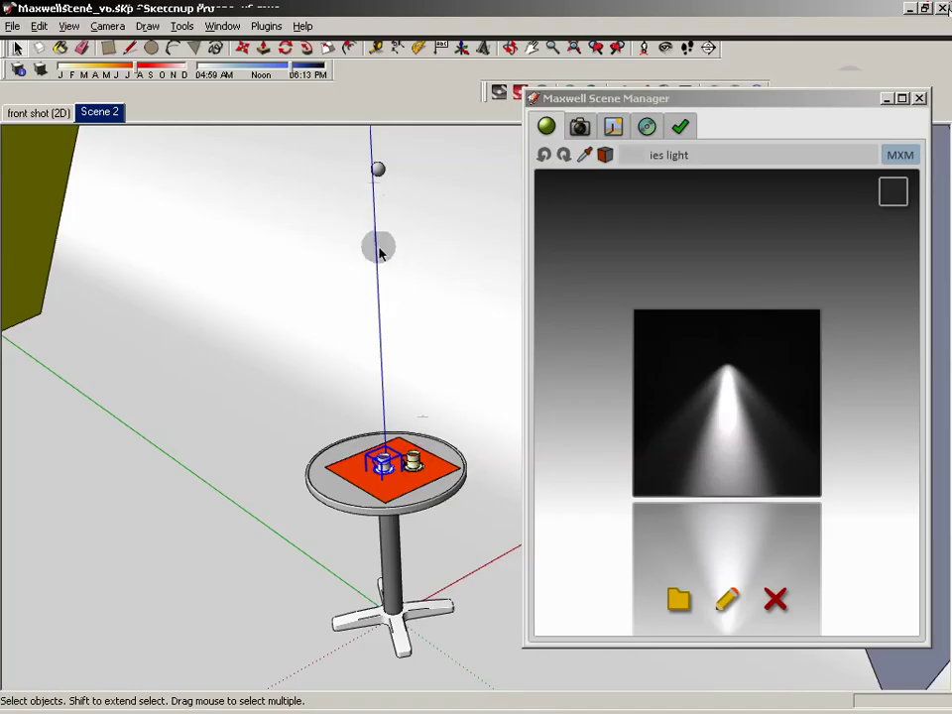
On Scene 2, switch the mat material to MXM mode and load silk crosses pattern.mxm
click(111, 114)
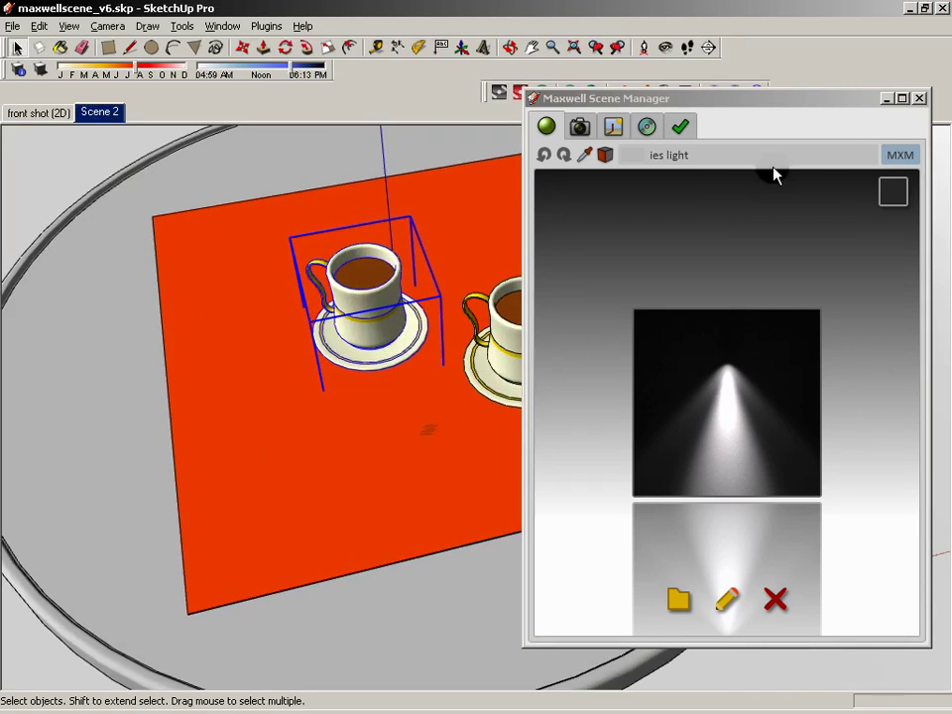
click(835, 155)
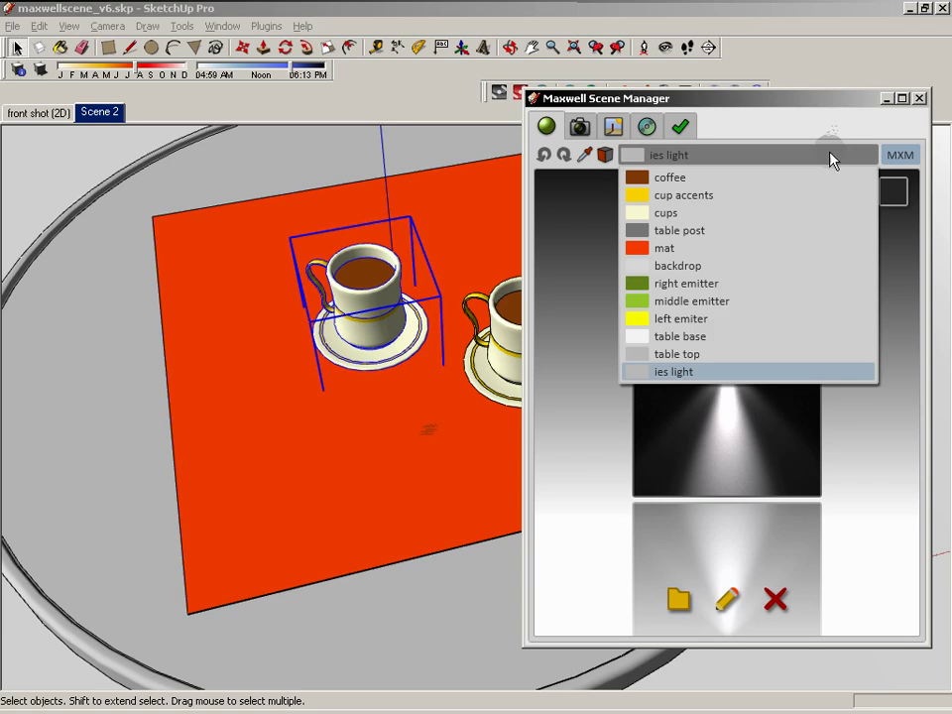
click(660, 252)
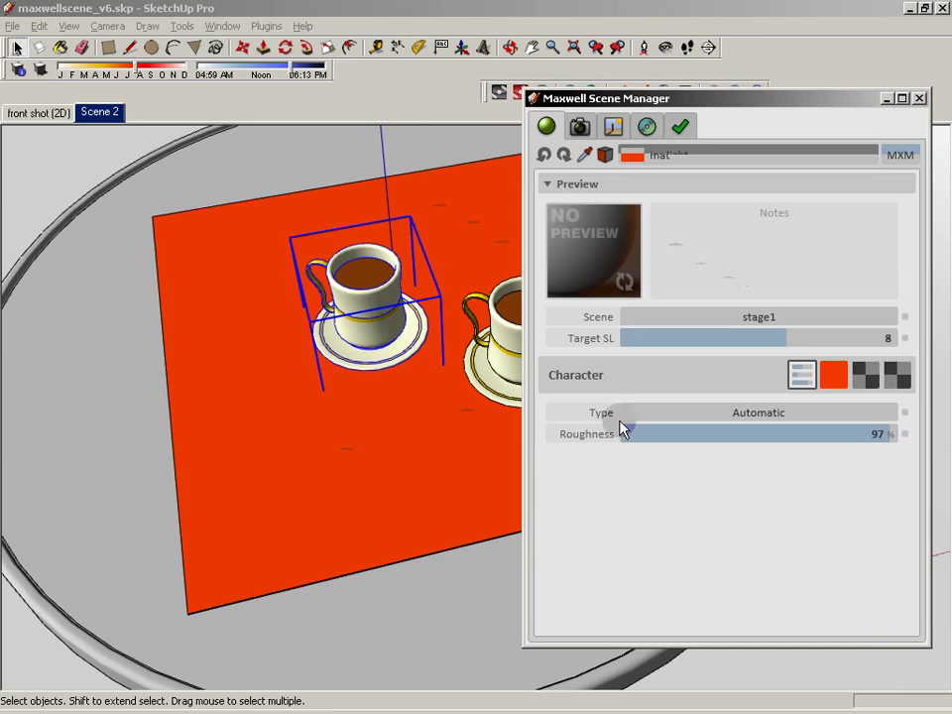
click(898, 156)
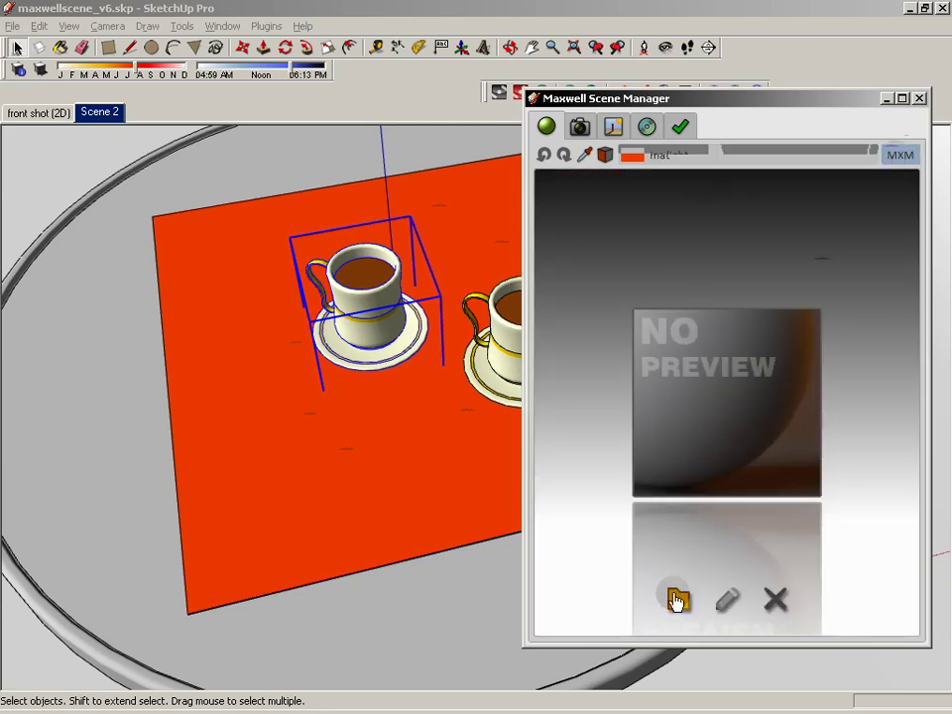
click(675, 597)
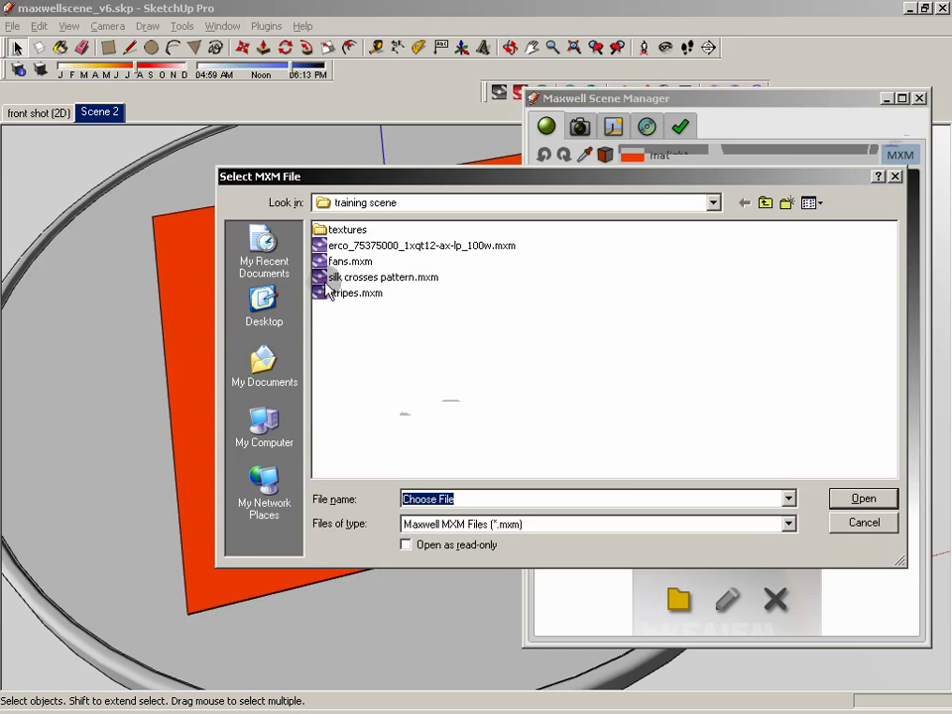
click(391, 278)
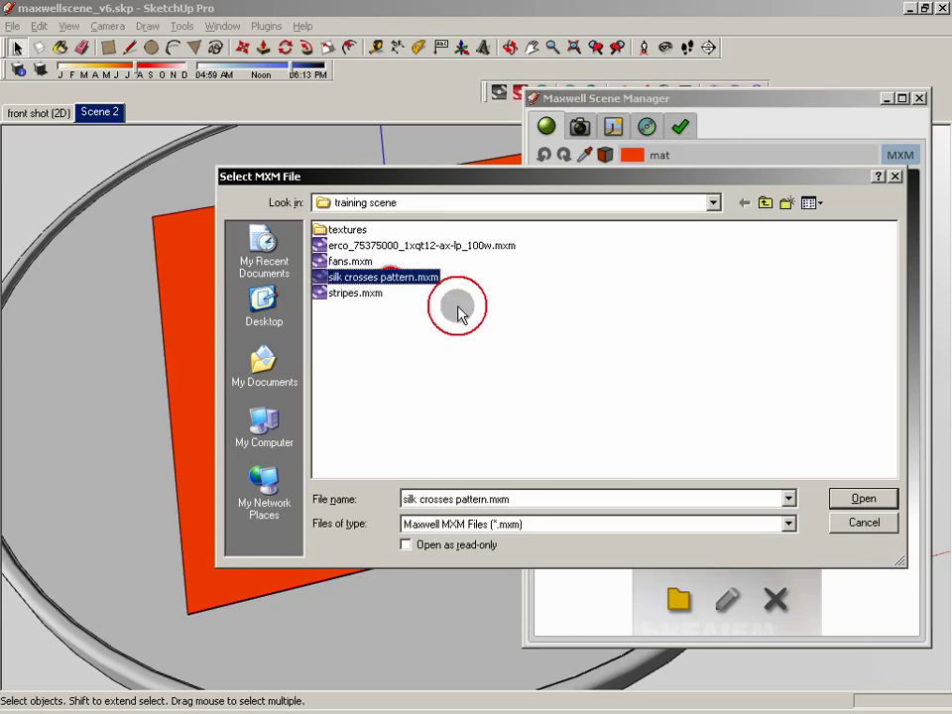
click(863, 498)
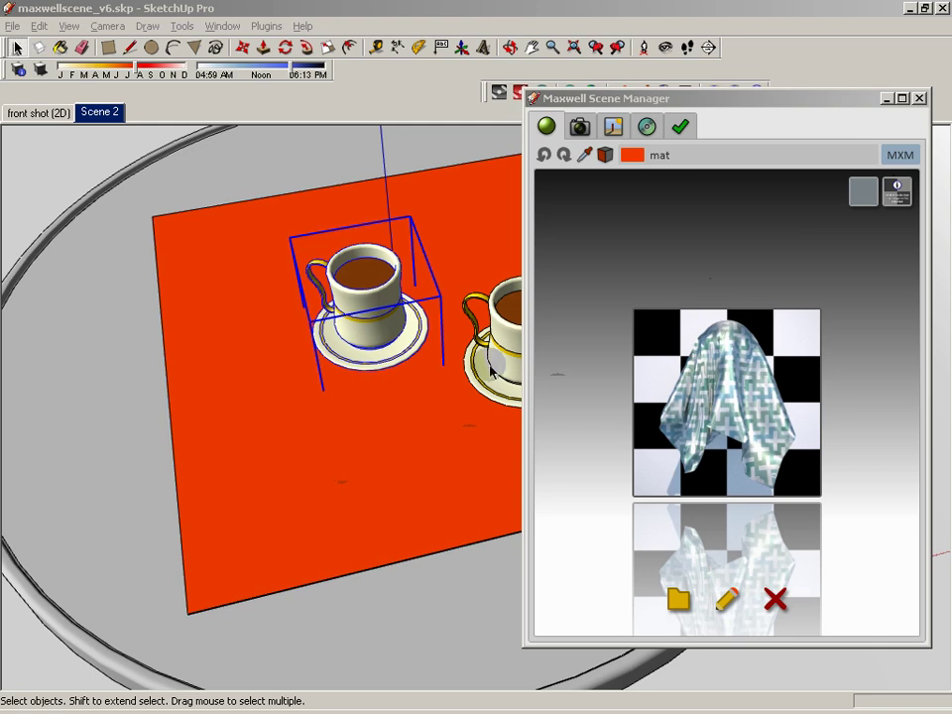
Close the Scene Manager and select the mat material in the Materials browser
click(918, 98)
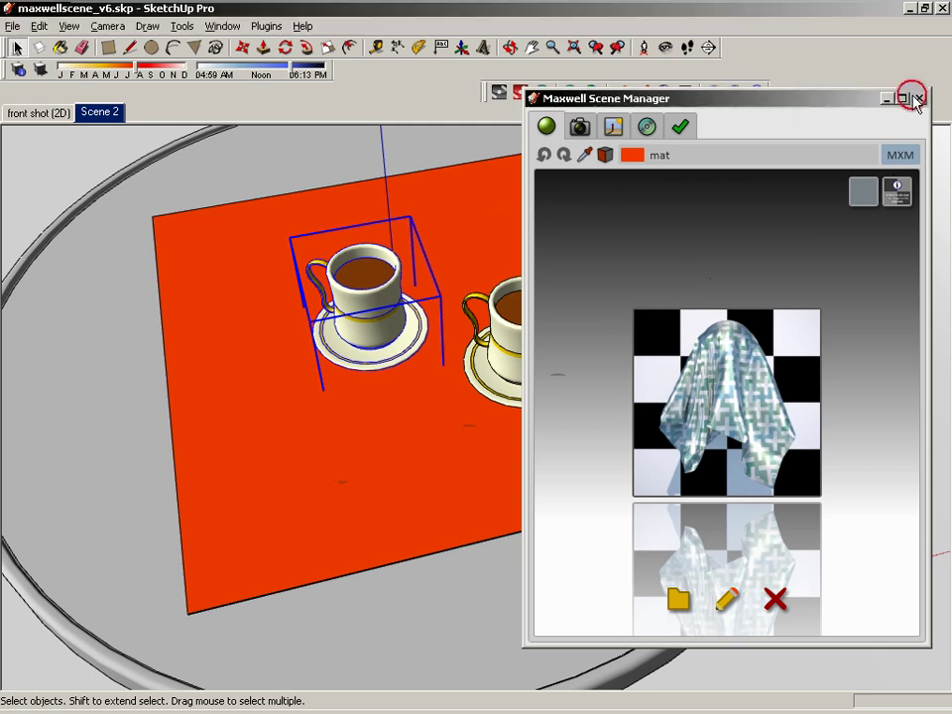
click(223, 26)
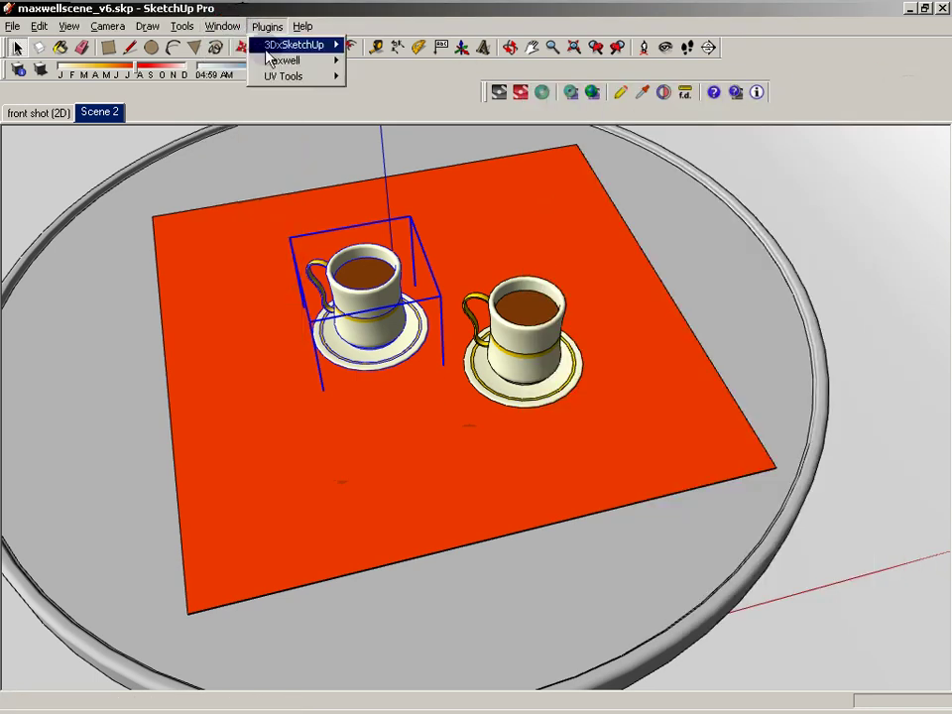
click(232, 85)
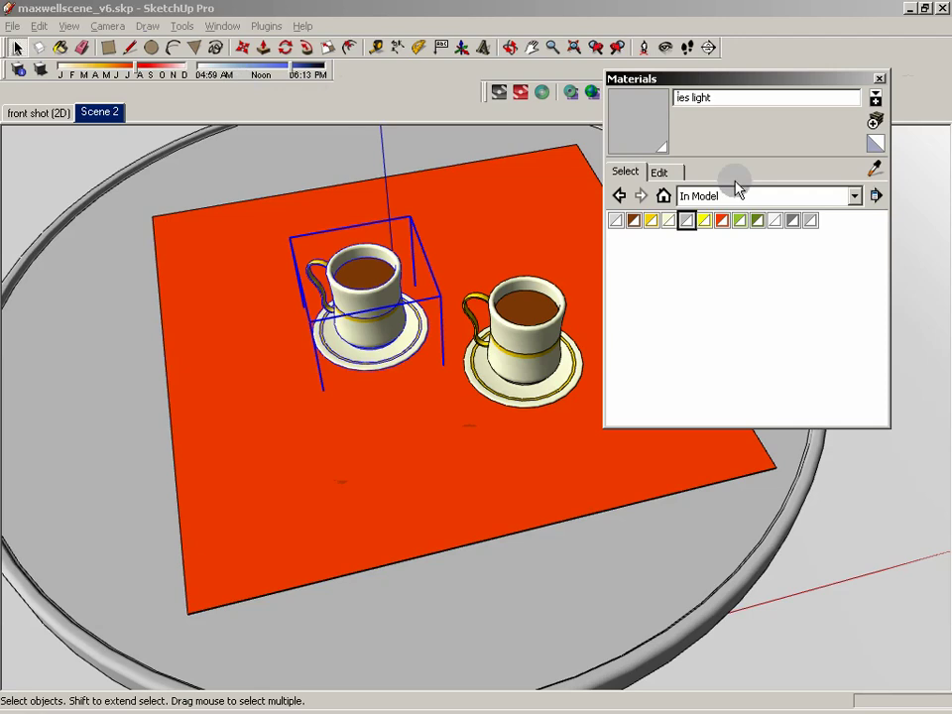
click(721, 220)
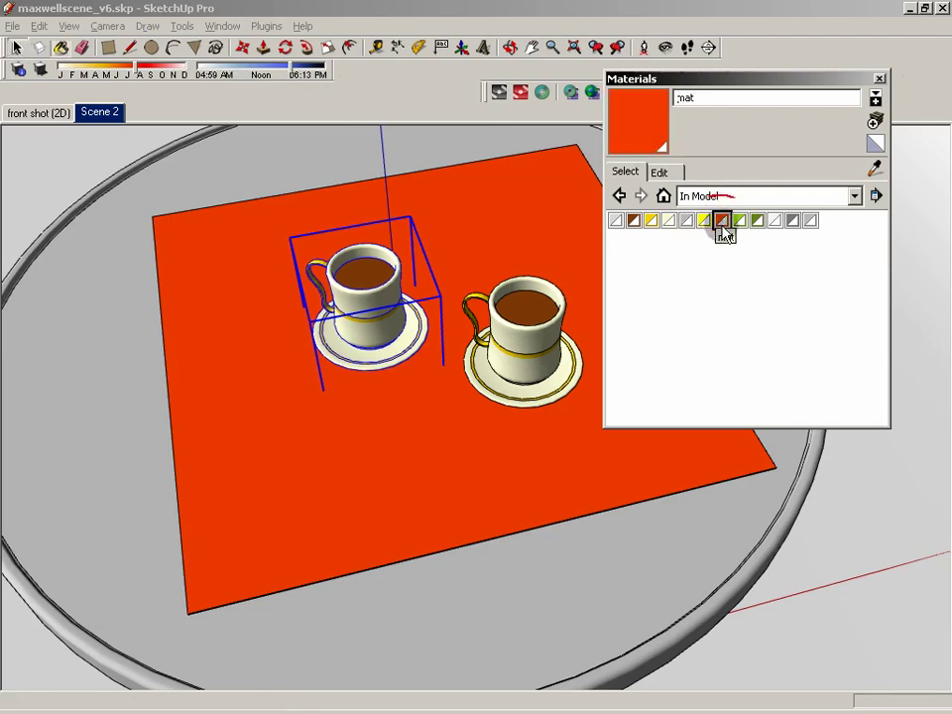
Enable Use texture image for mat and load small_crosses-pattern-ref.jpg as its texture
click(722, 220)
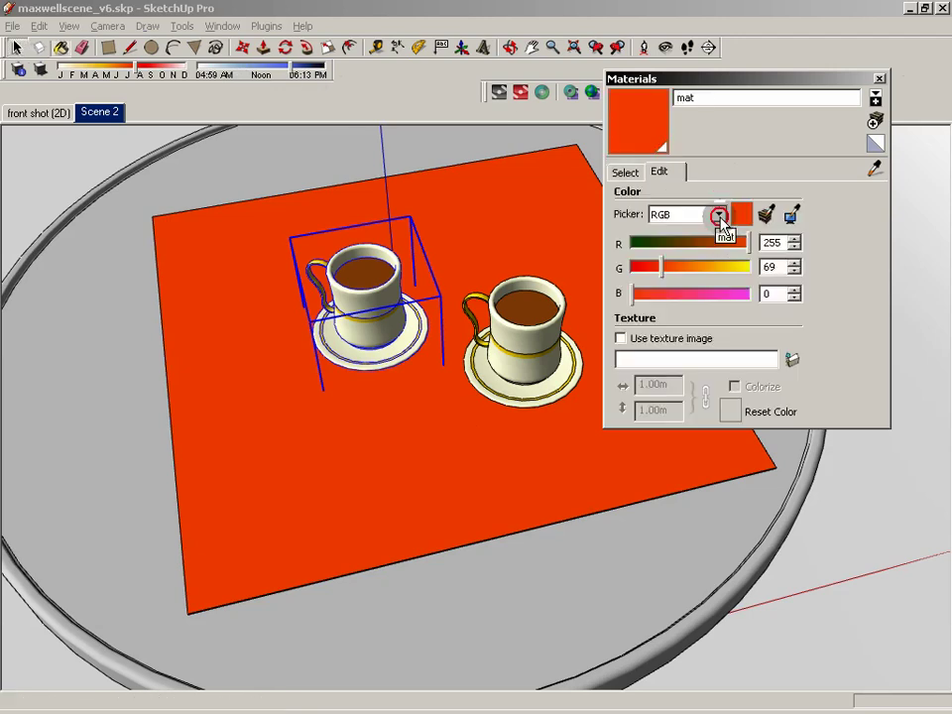
click(620, 338)
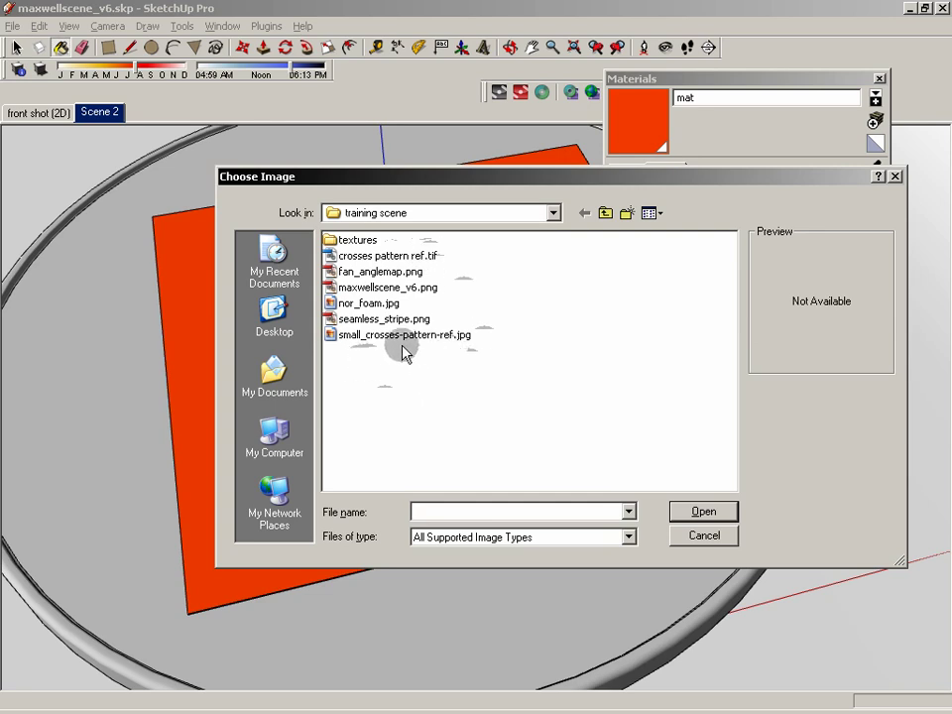
click(363, 337)
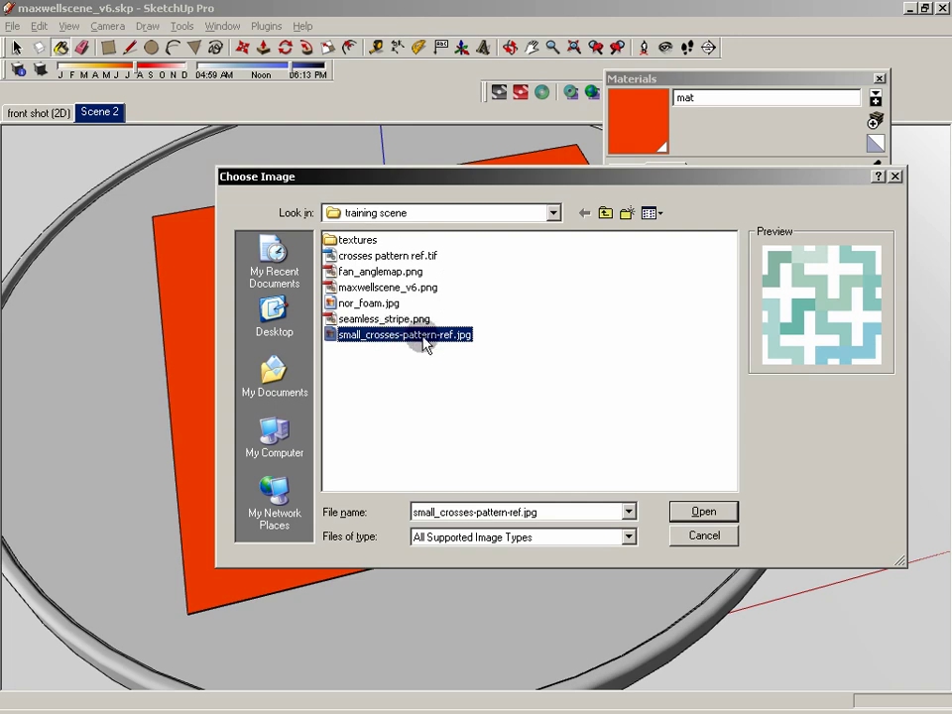
click(699, 512)
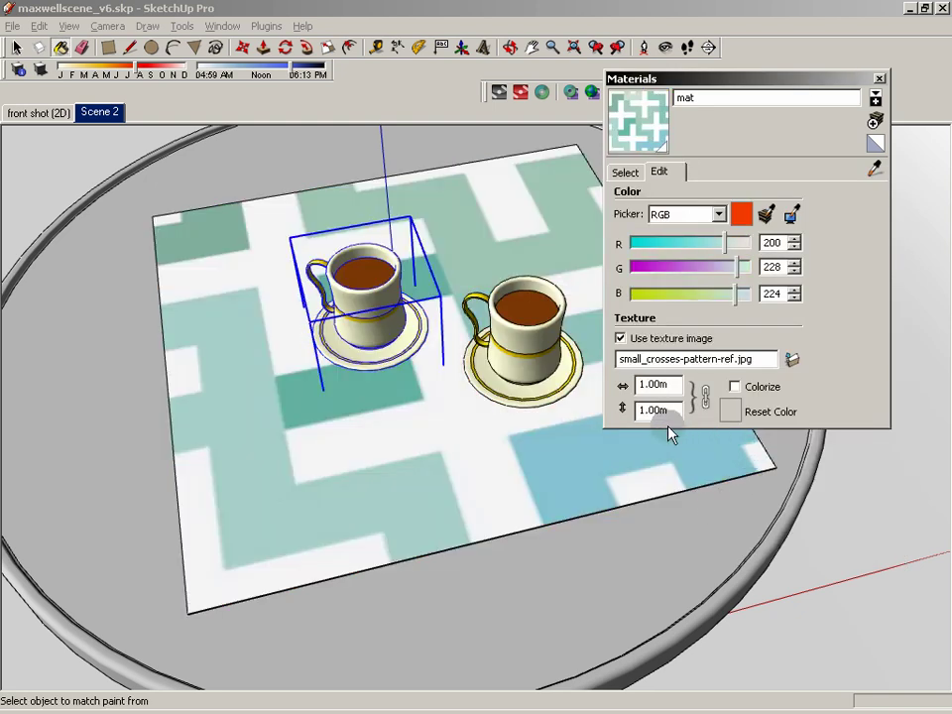
double_click(664, 384)
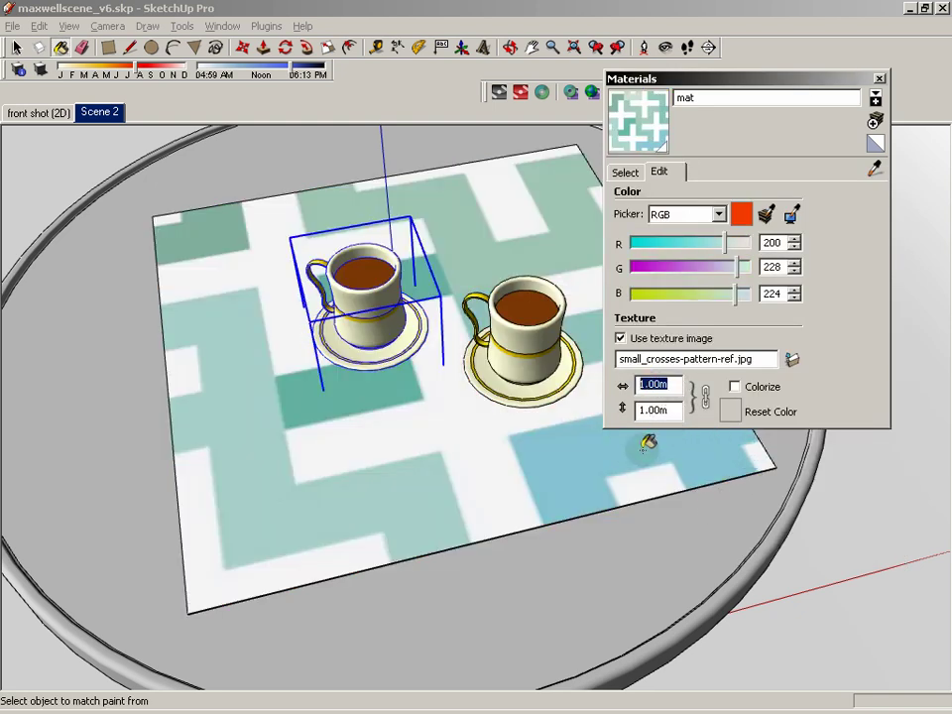
double_click(650, 407)
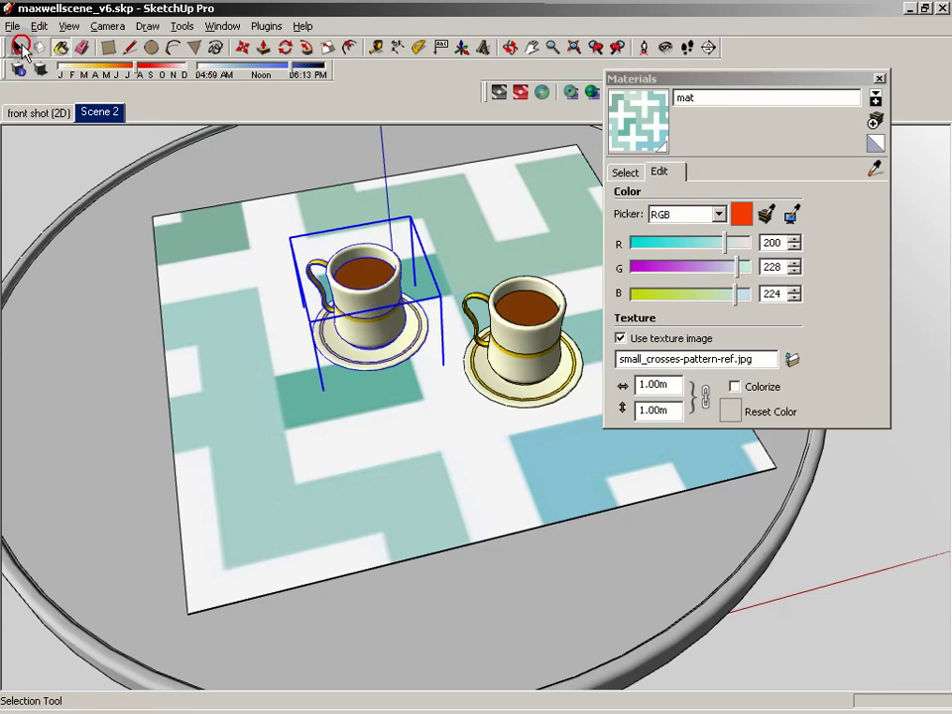
click(17, 47)
click(440, 467)
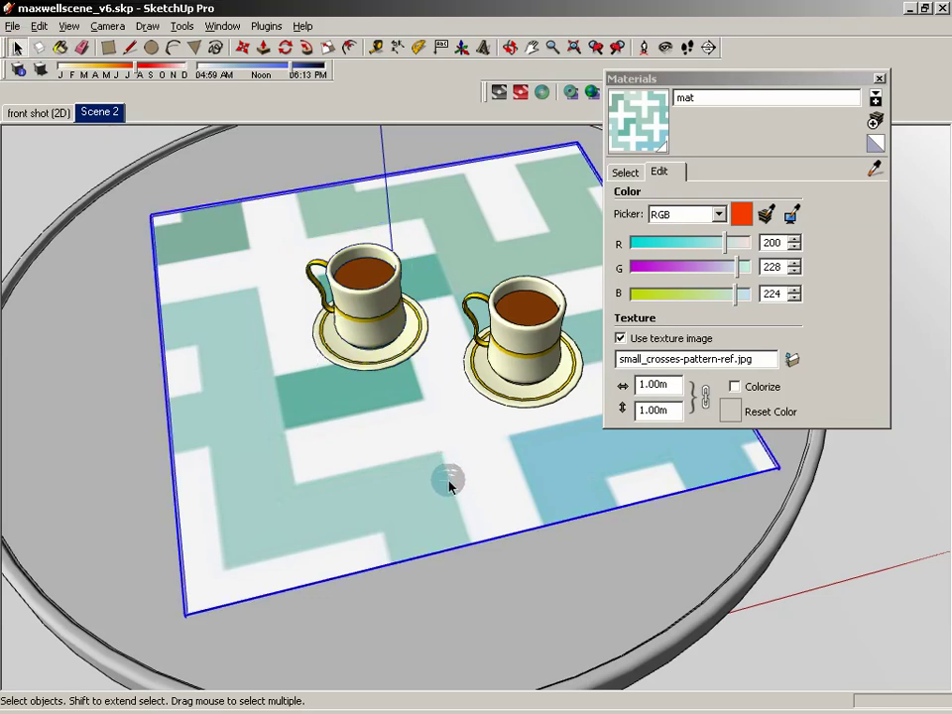
click(452, 479)
double_click(453, 479)
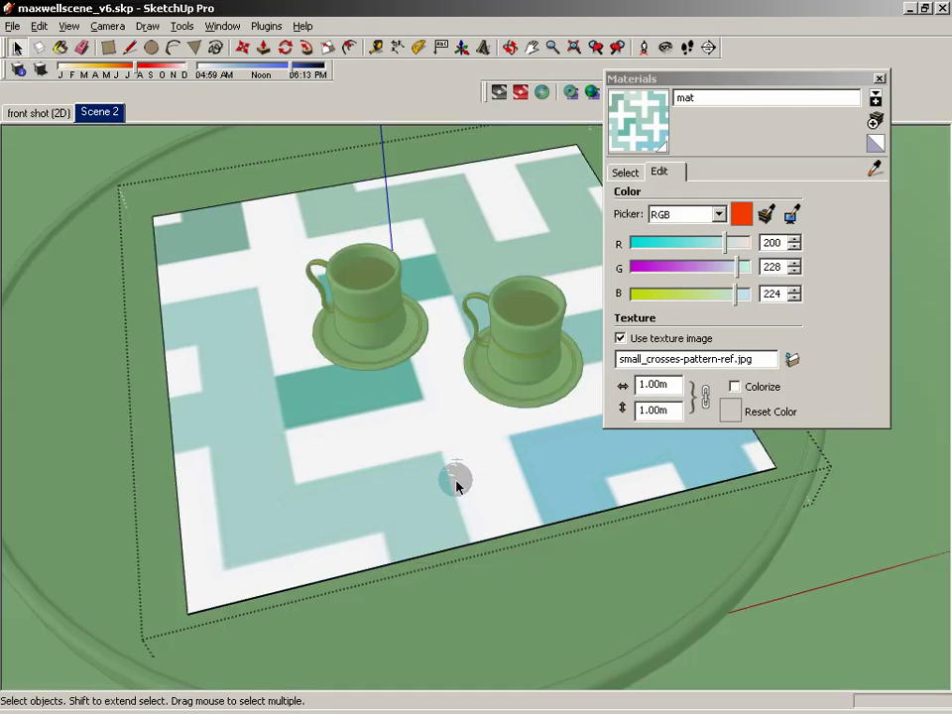
click(456, 478)
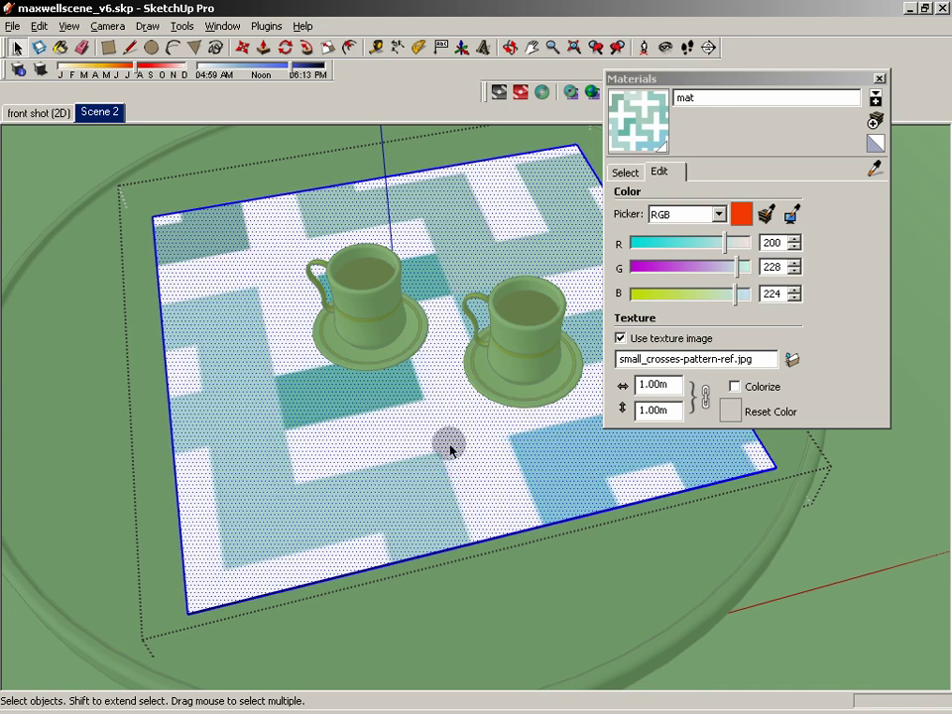
click(61, 46)
key(alt)
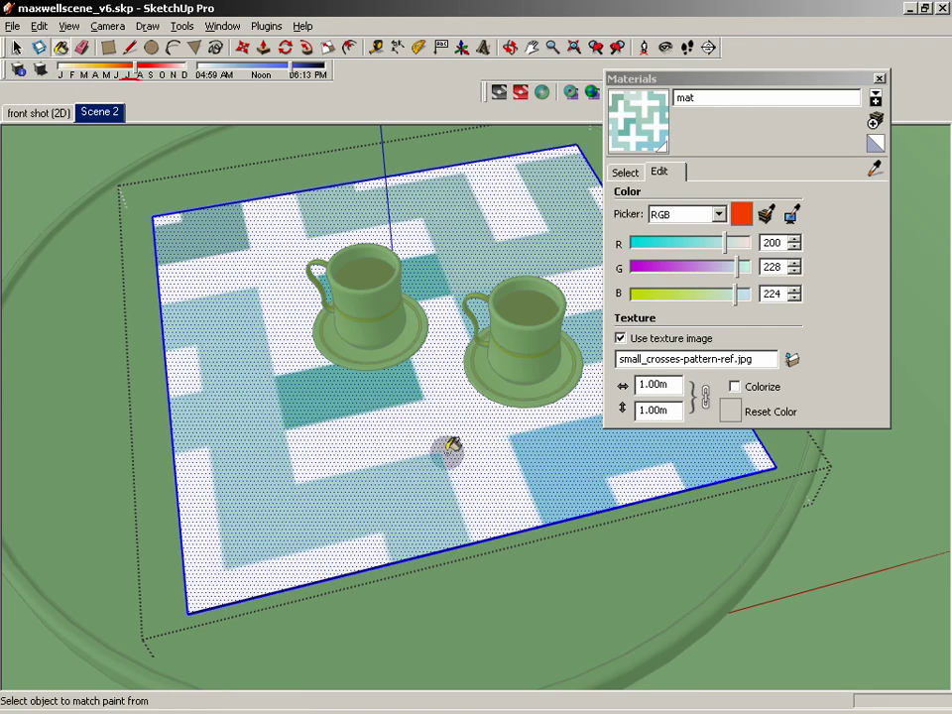
click(16, 46)
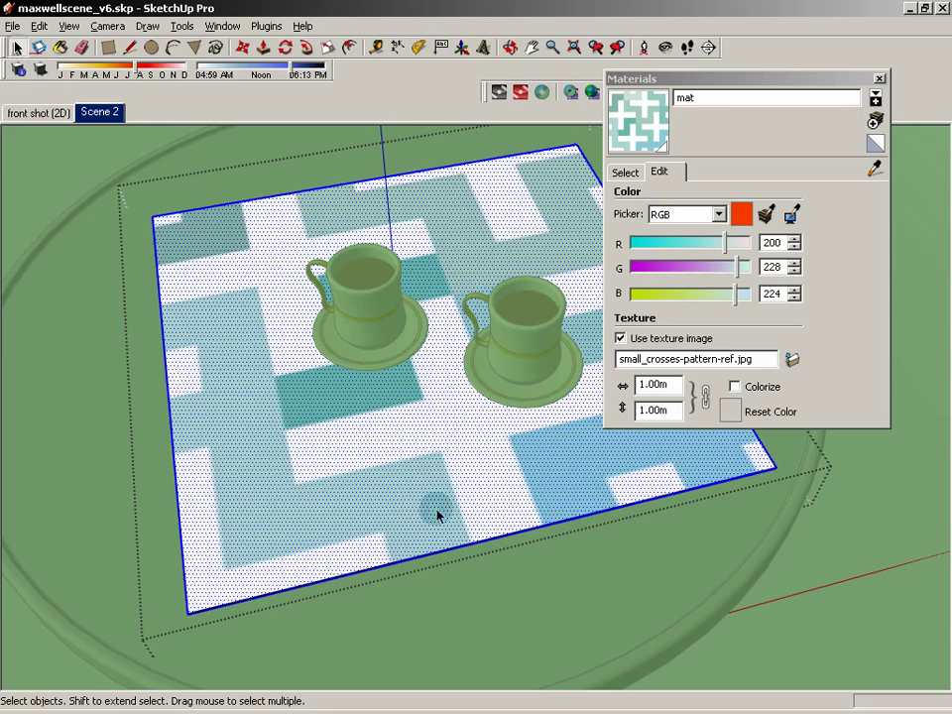
click(80, 149)
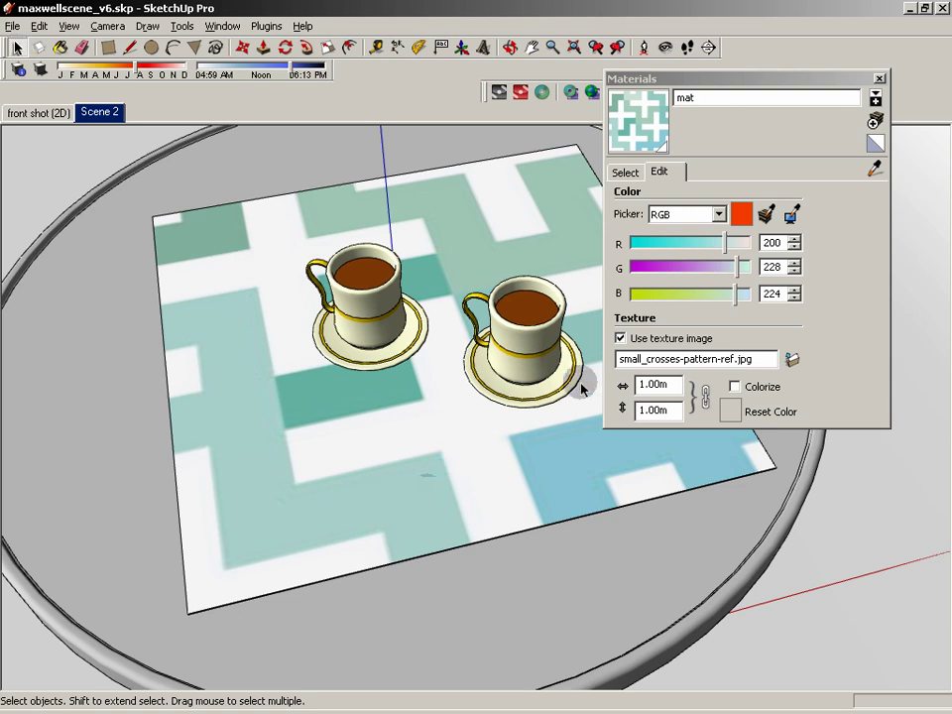
Shrink the mat's crosses texture to 0.5 m so the pattern tiles smaller and denser
click(473, 443)
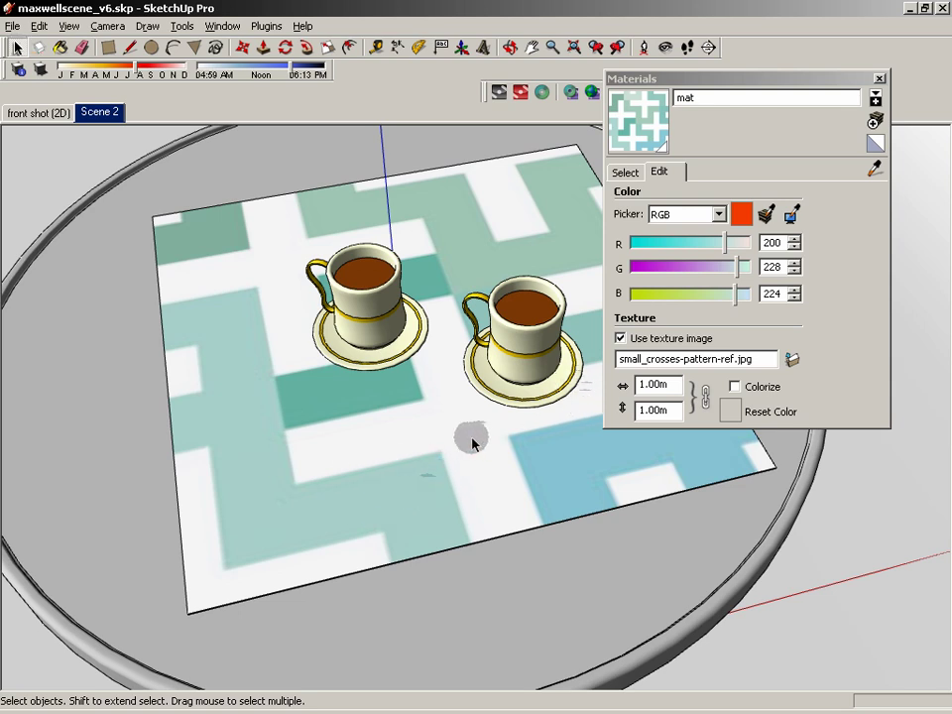
click(652, 385)
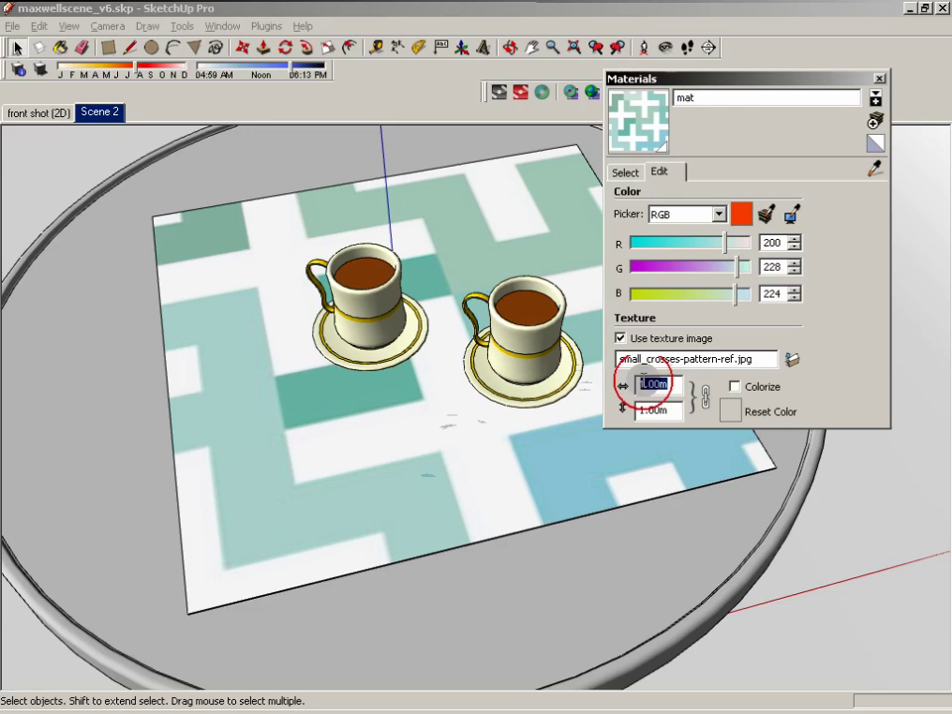
click(646, 409)
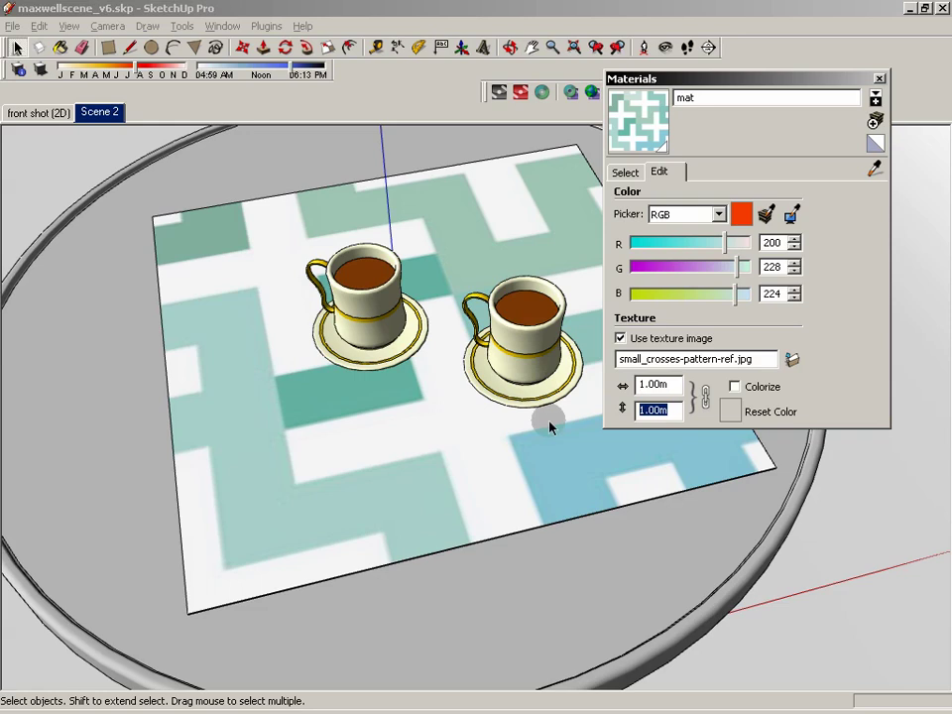
double_click(654, 384)
text(.5)
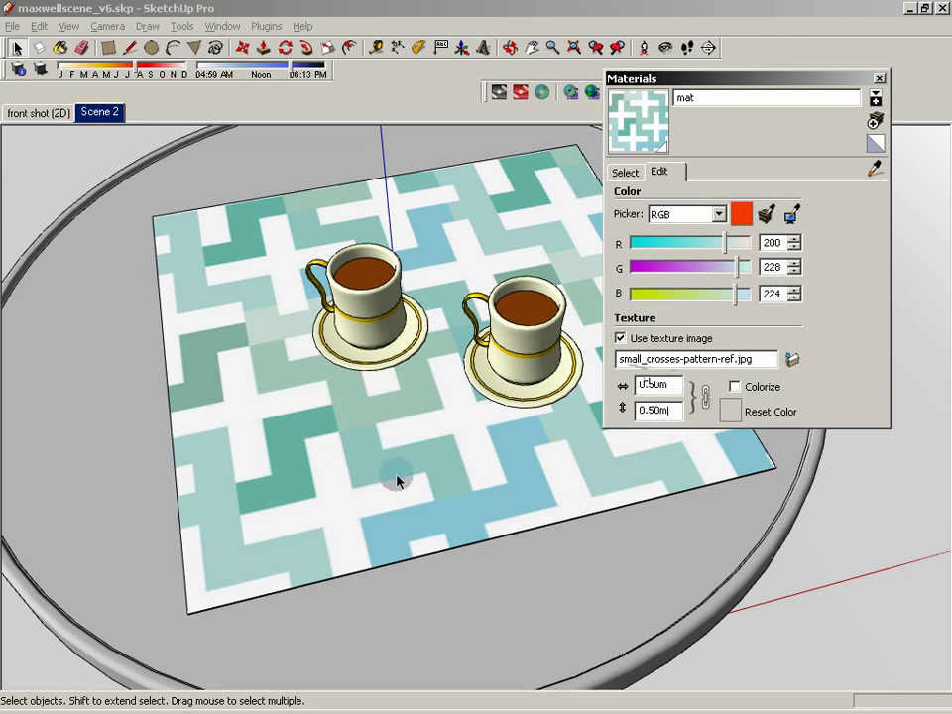
Export over maxwellscene_v6.mxs, stop the Maxwell preview at SL 3.46, and close the renderer
click(497, 94)
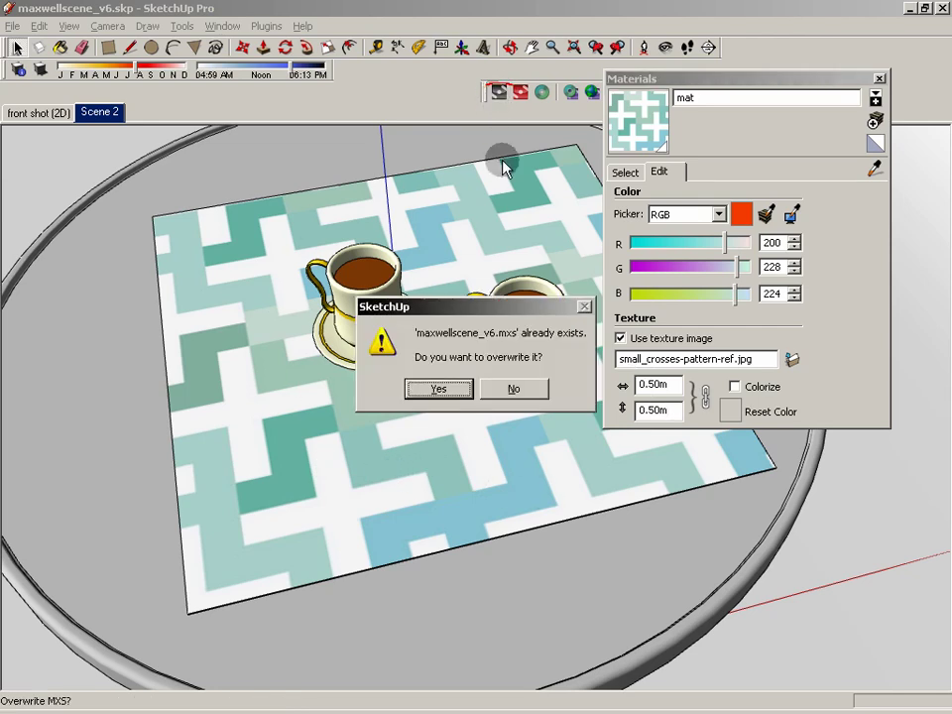
click(451, 395)
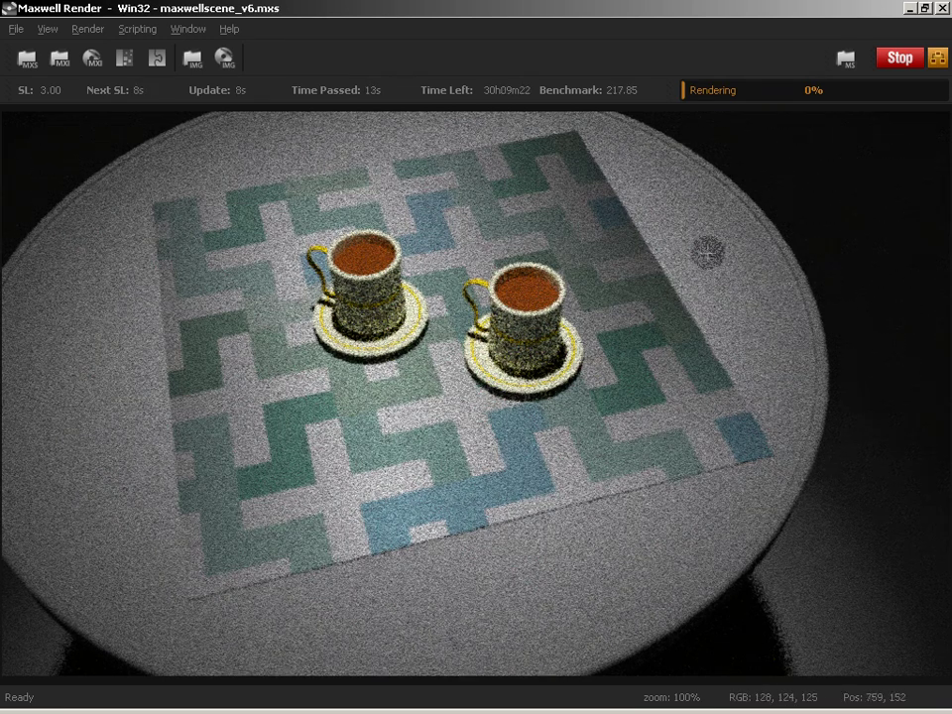
click(902, 59)
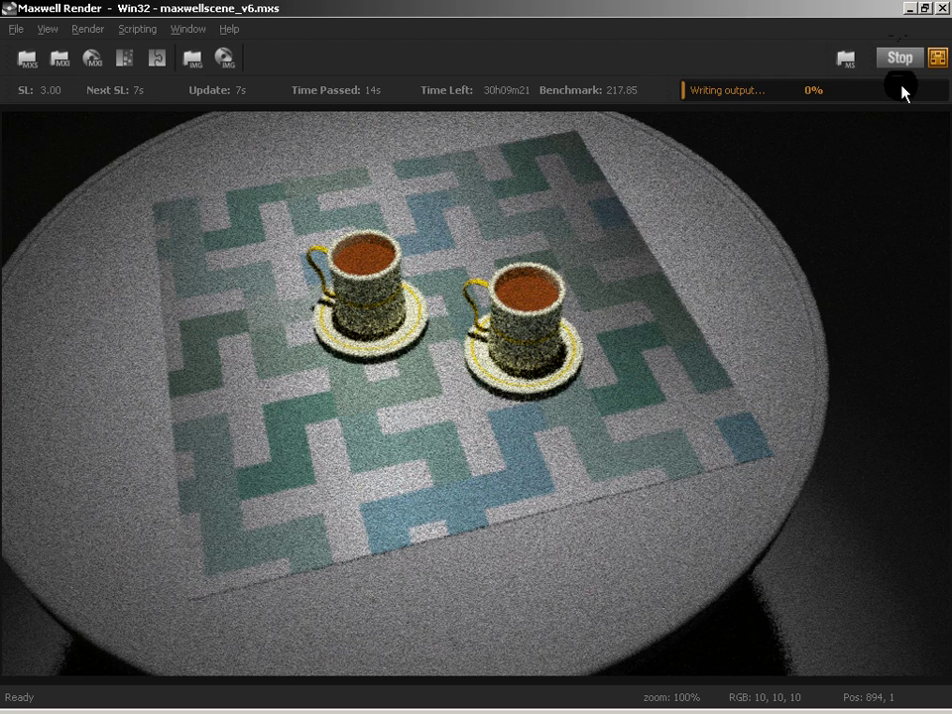
click(941, 9)
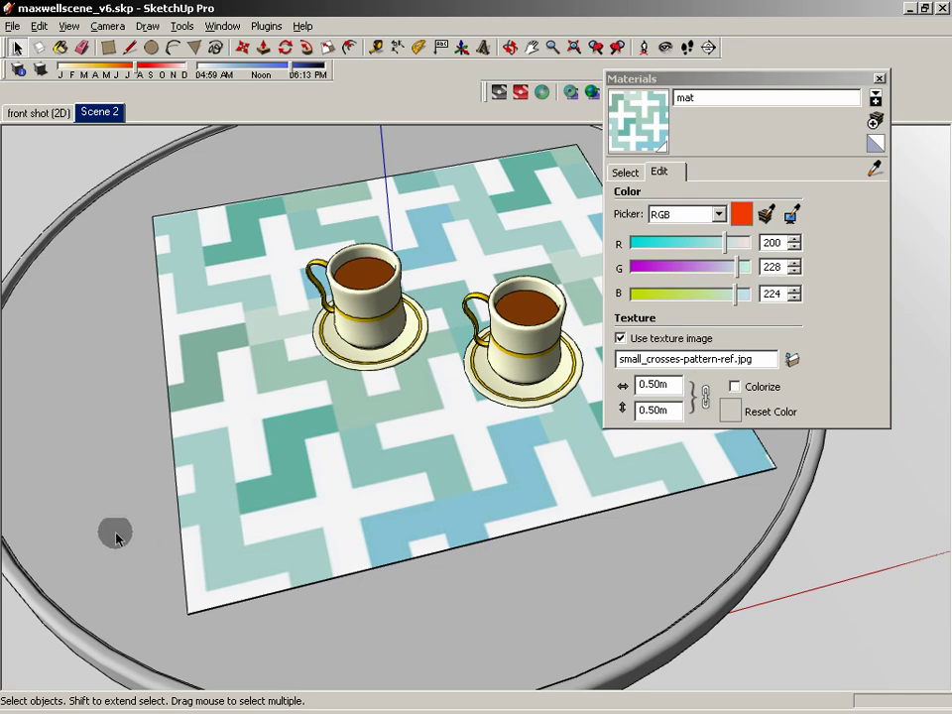
Sample the table top surface's 'table top' swatch, dock the Materials panel, and open Maxwell Scene Manager
click(124, 501)
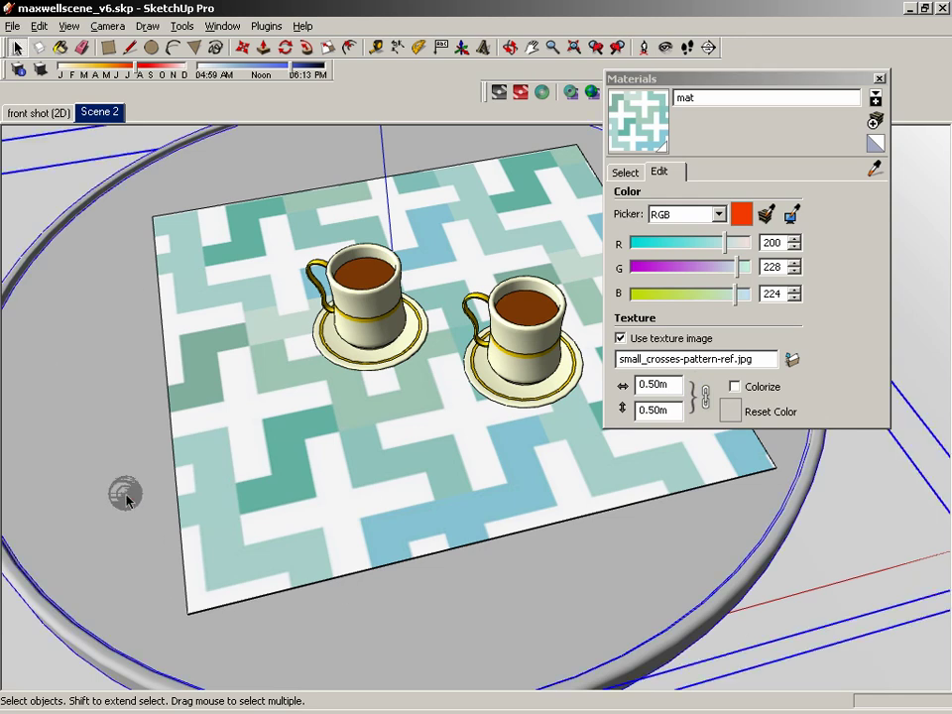
click(104, 488)
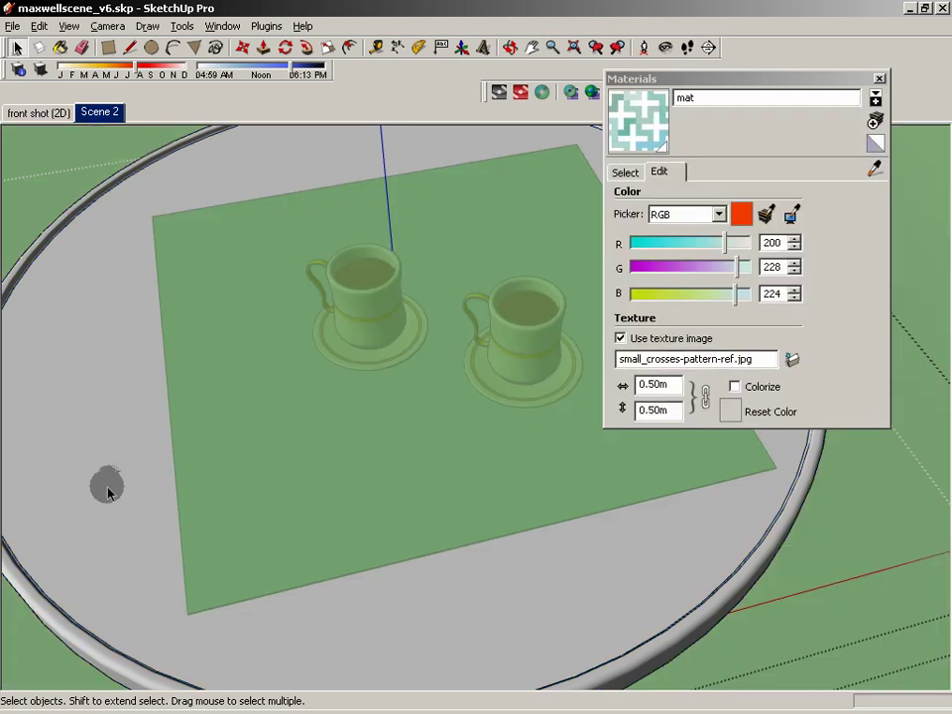
click(103, 490)
click(105, 488)
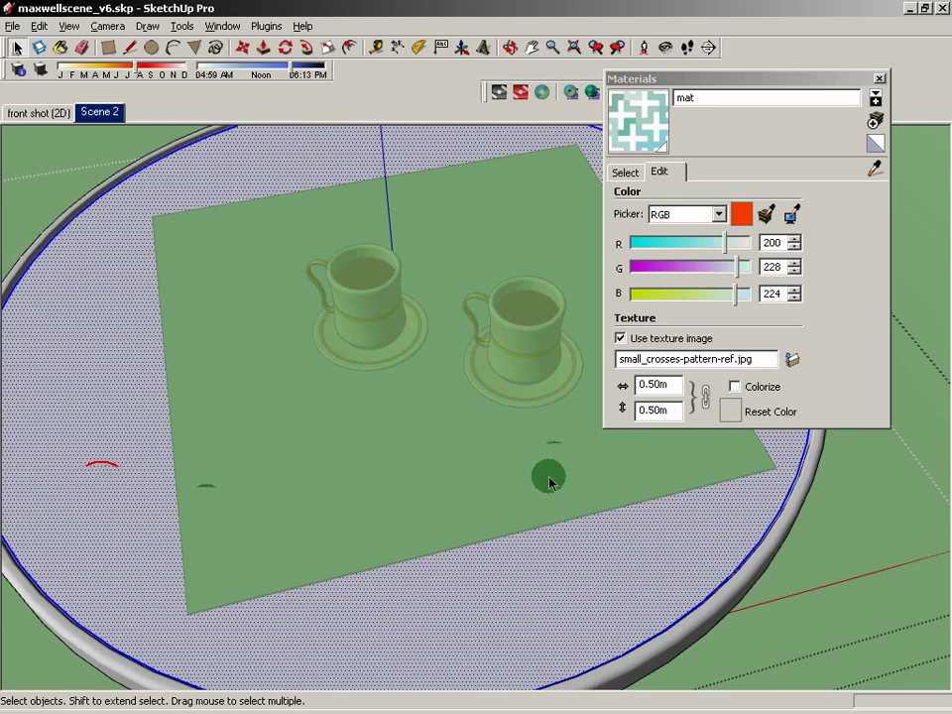
click(626, 173)
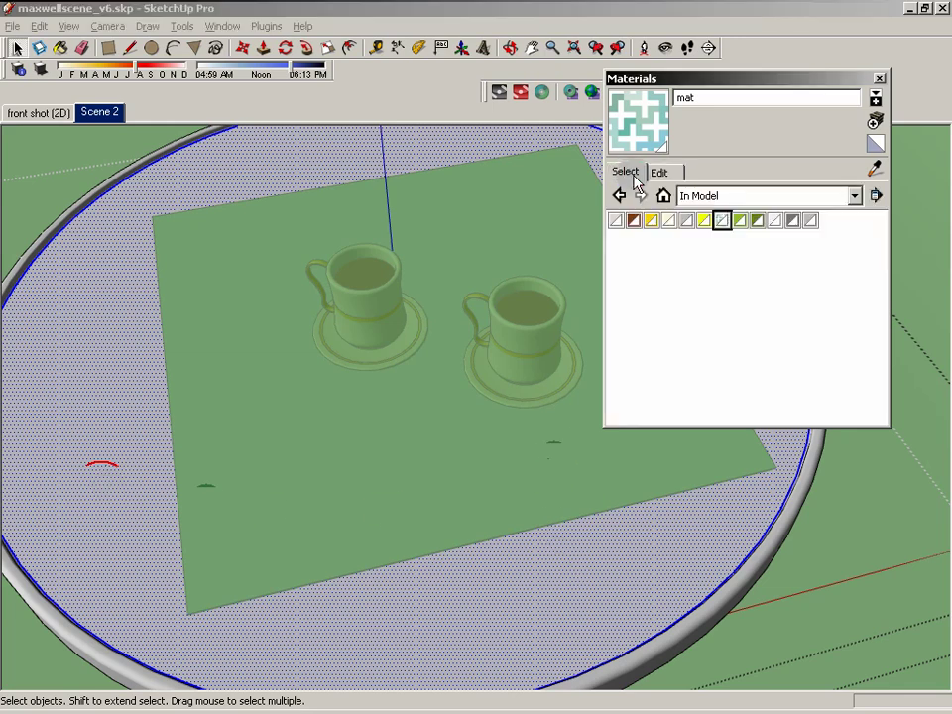
click(809, 221)
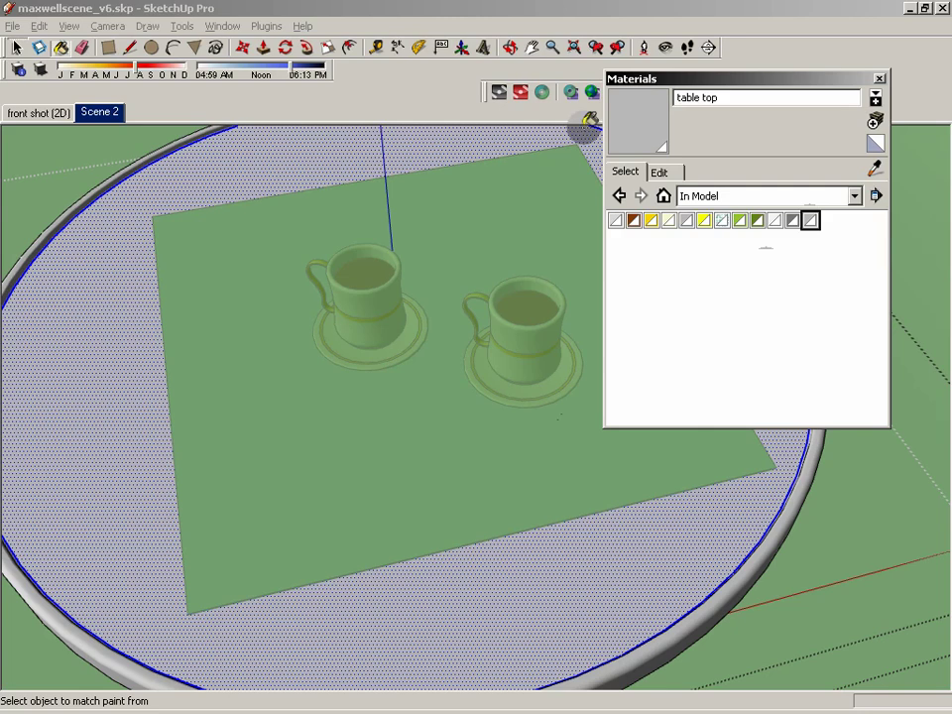
drag(682, 76, 712, 99)
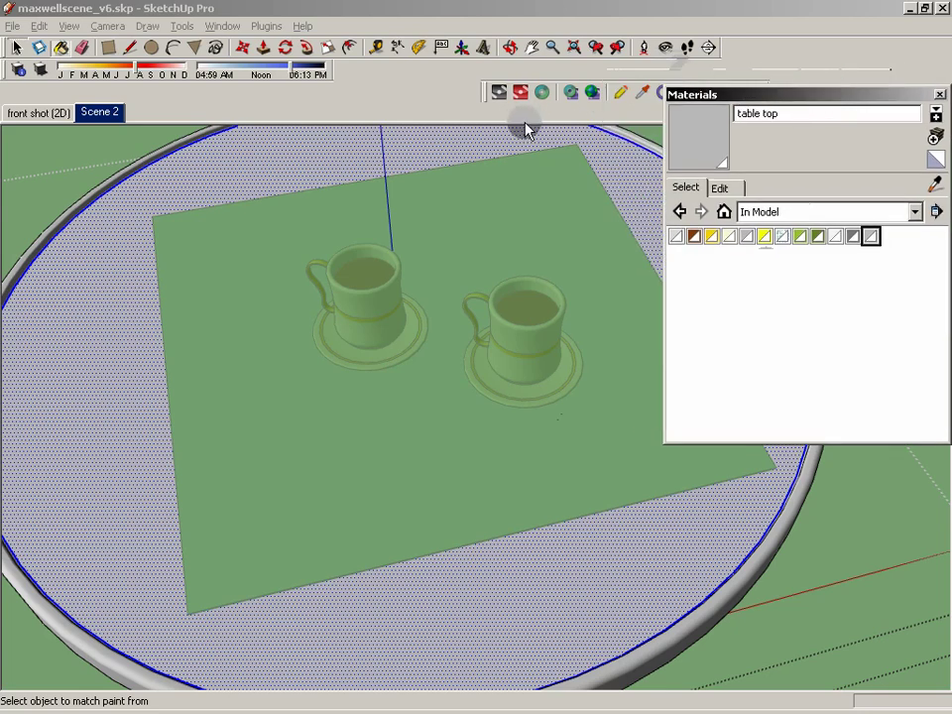
click(619, 91)
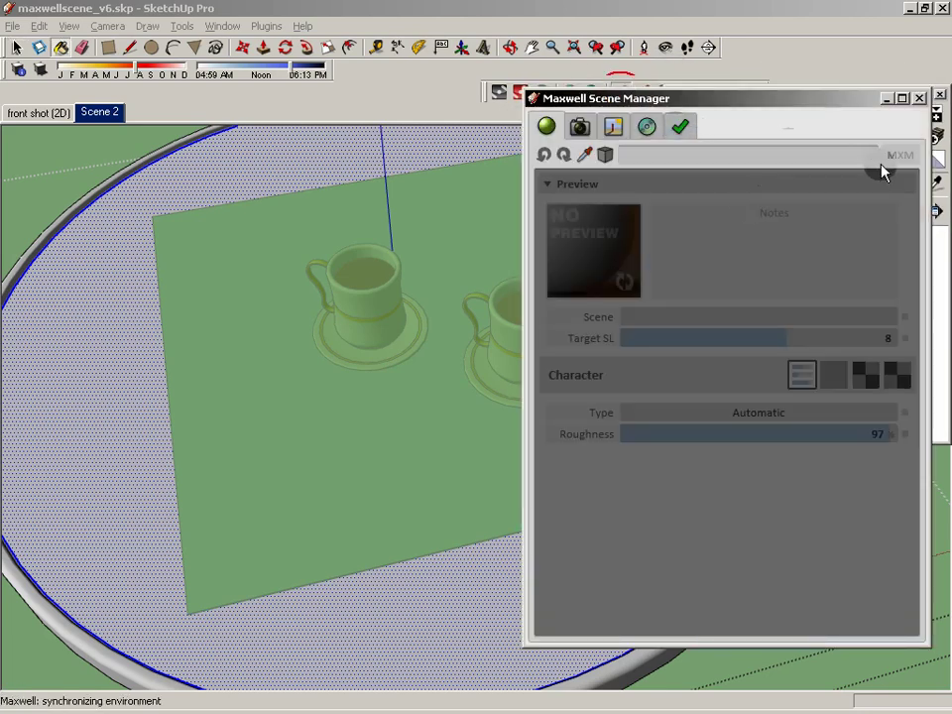
Switch the table top material to MXM mode and load fans.mxm onto it
click(865, 154)
click(751, 355)
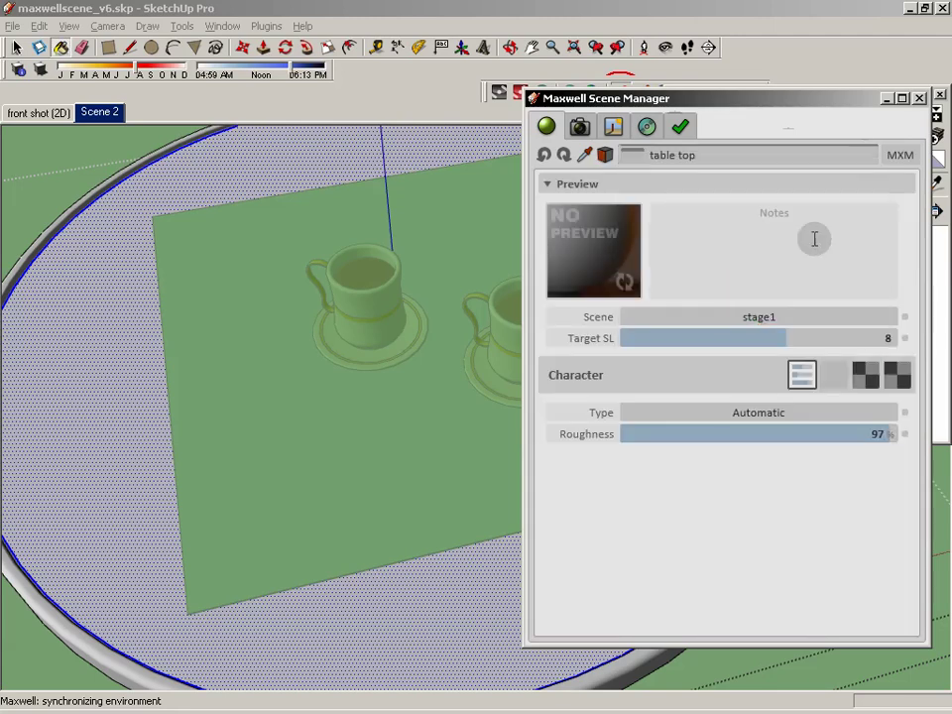
click(899, 154)
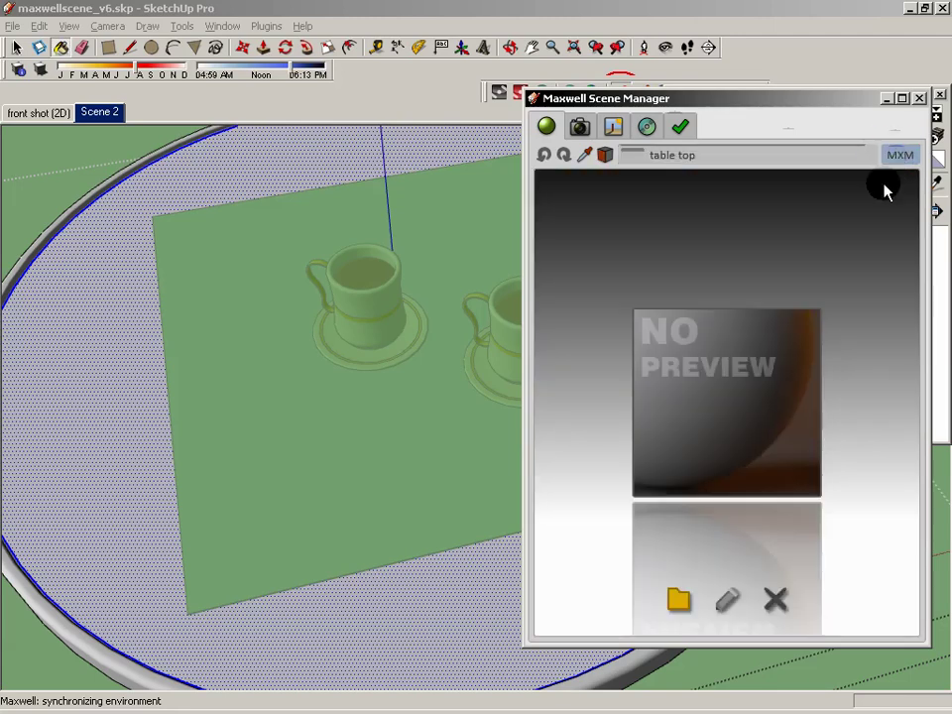
click(678, 602)
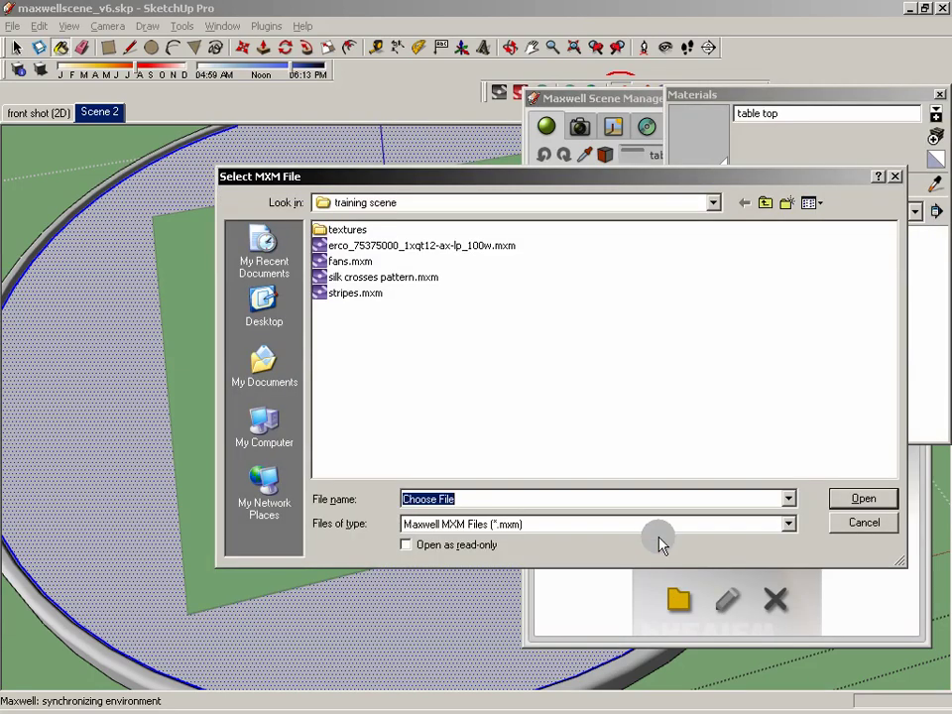
click(345, 260)
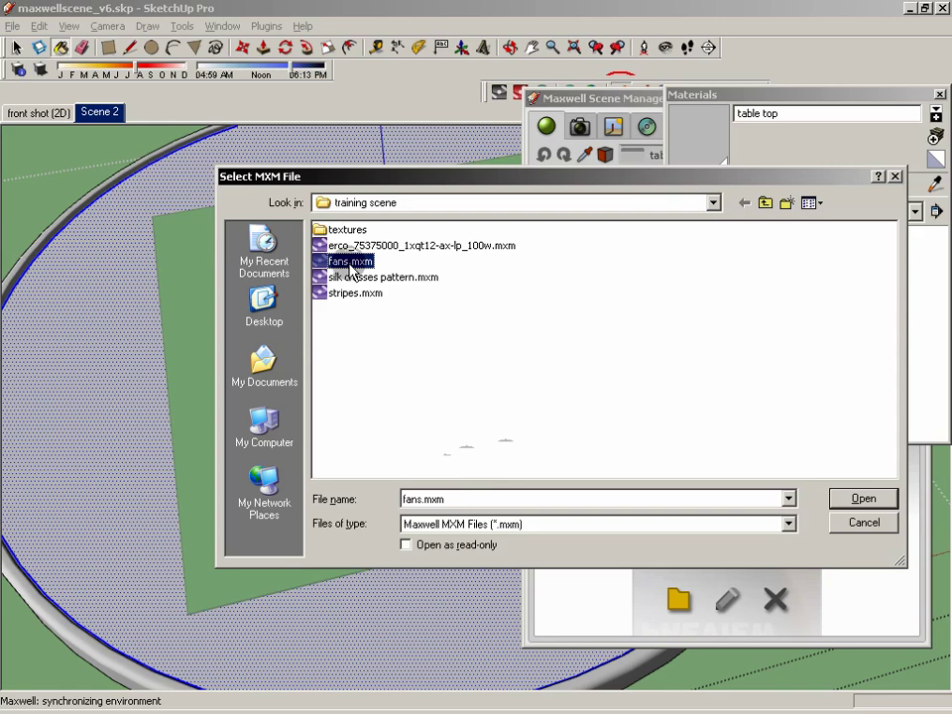
click(858, 499)
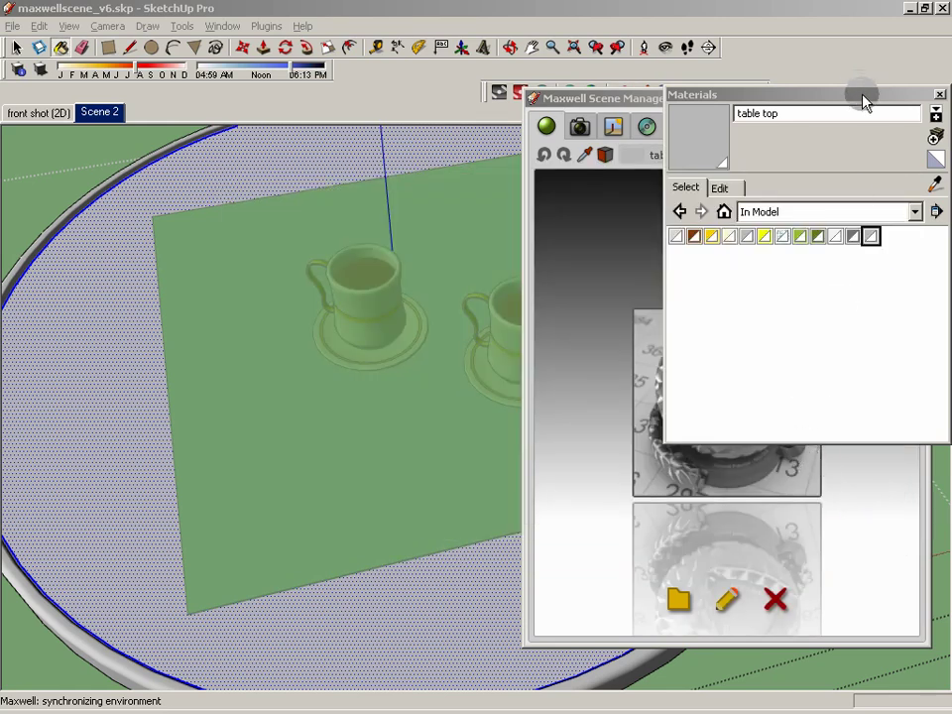
Copy the fans texture onto the SketchUp table top material and close Scene Manager
drag(862, 102, 542, 95)
click(621, 89)
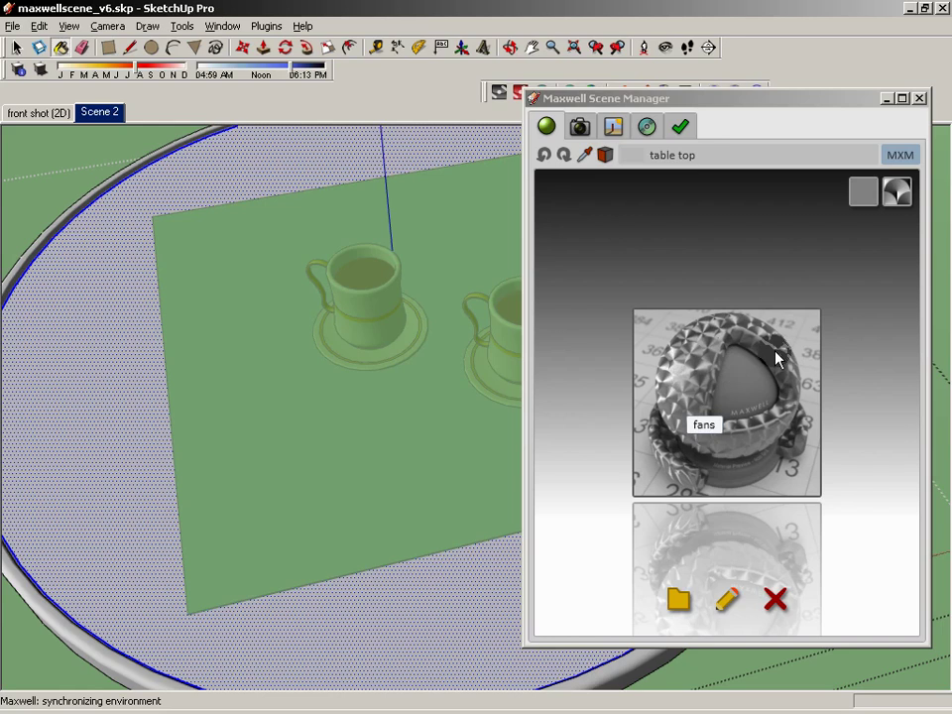
click(897, 191)
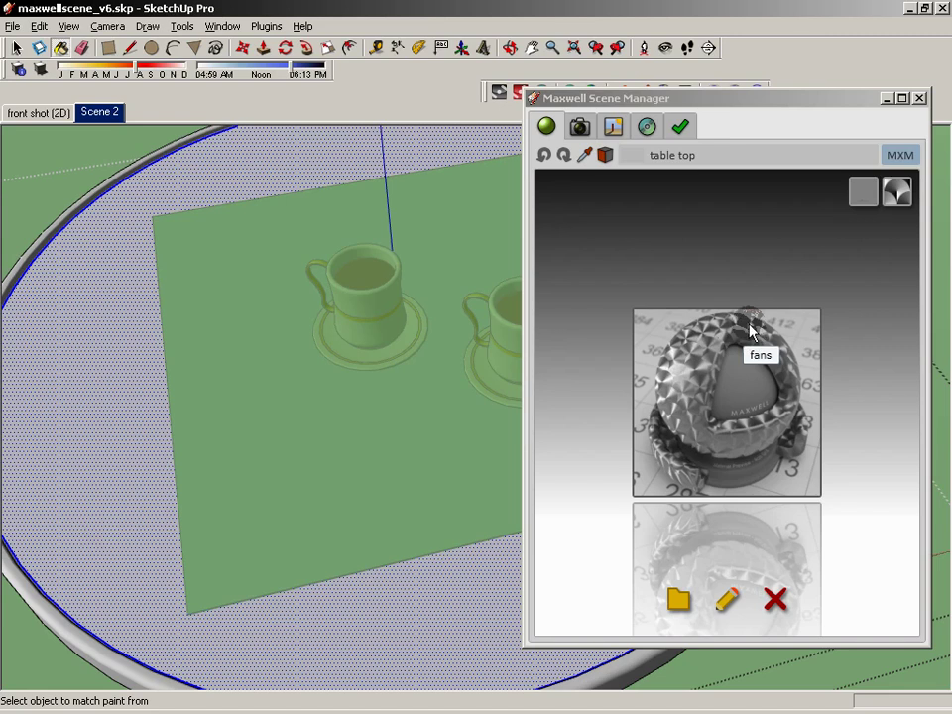
click(890, 136)
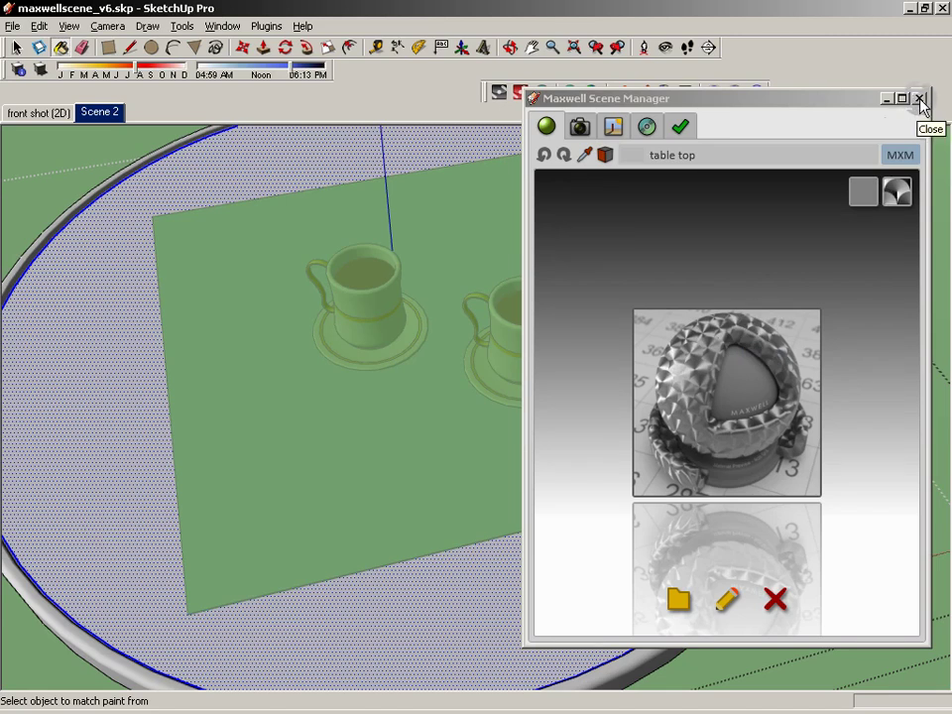
click(919, 99)
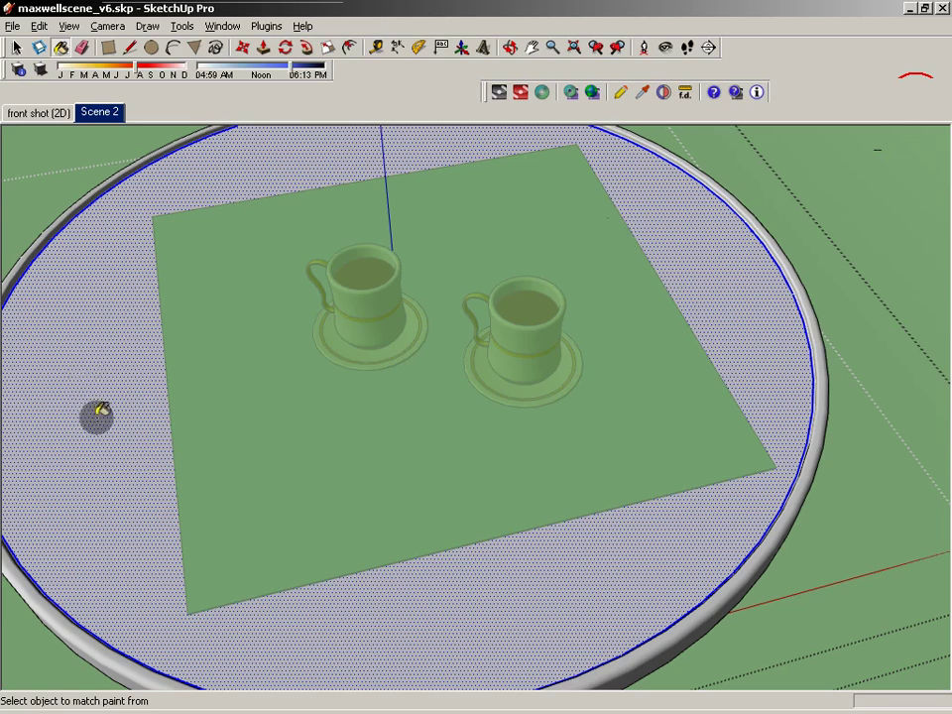
Apply Maxwell's Cubic UV override to the table surface, then clear the selection
click(17, 47)
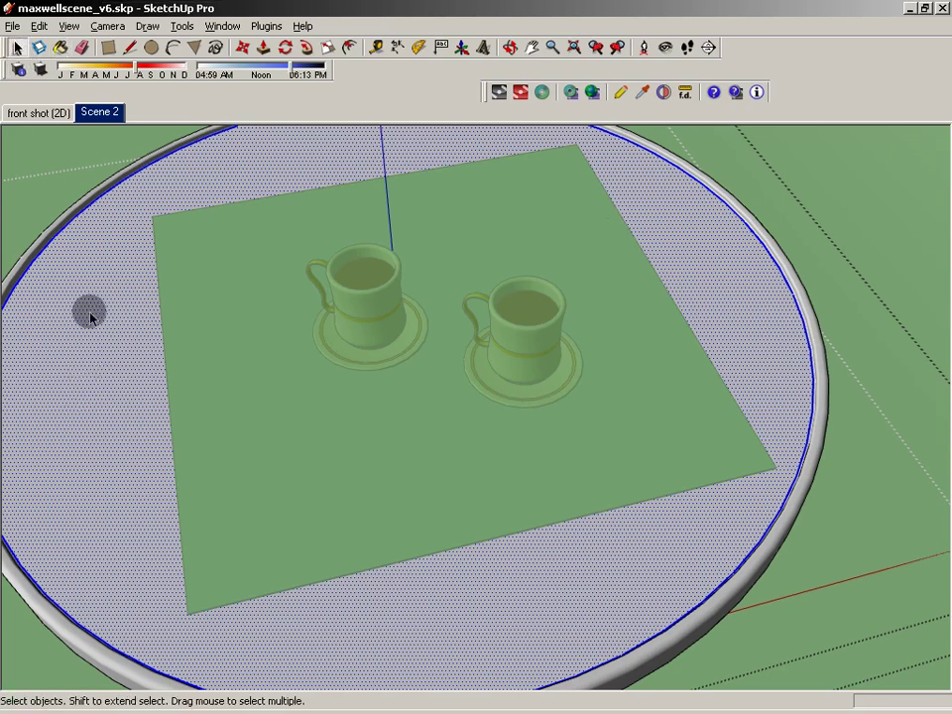
right_click(111, 391)
mouse_move(256, 646)
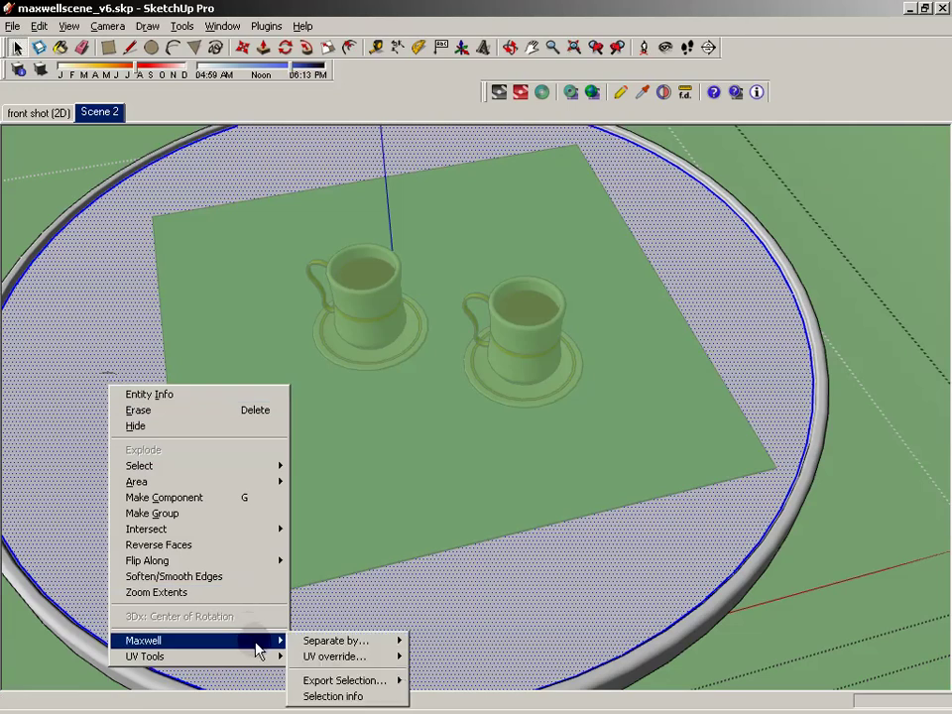
mouse_move(385, 656)
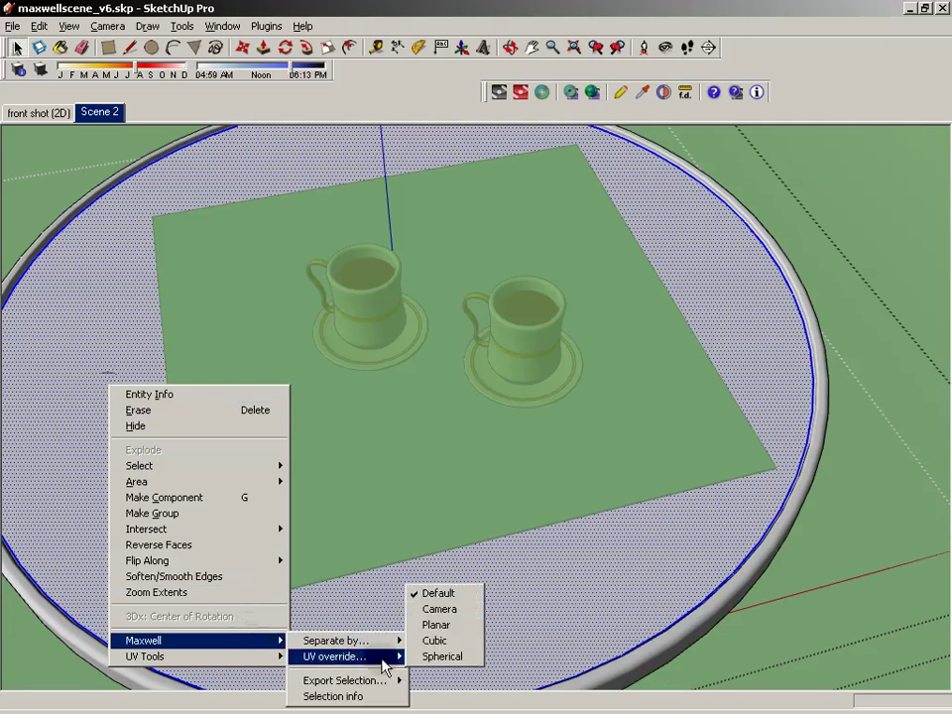
click(453, 642)
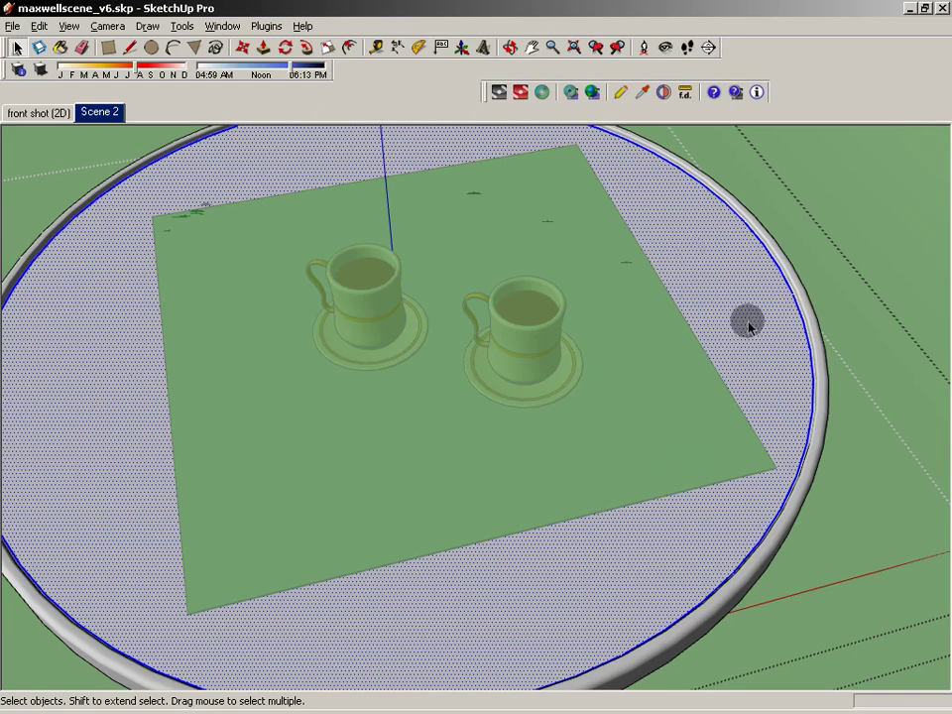
click(833, 188)
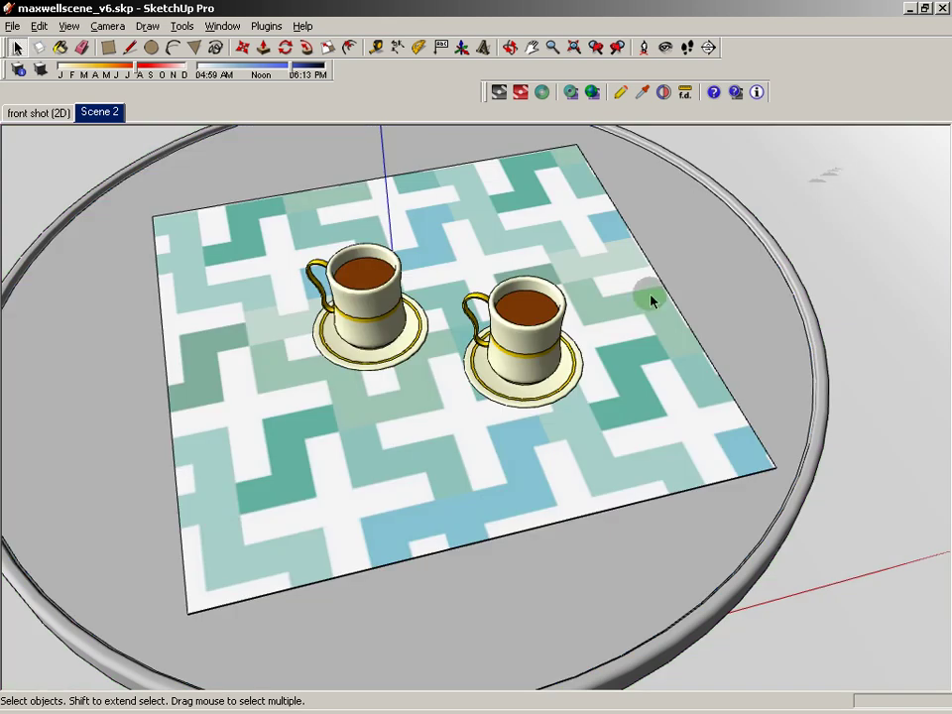
Re-export over maxwellscene_v6.mxs and stop the fans-textured render at SL 4.00
click(498, 91)
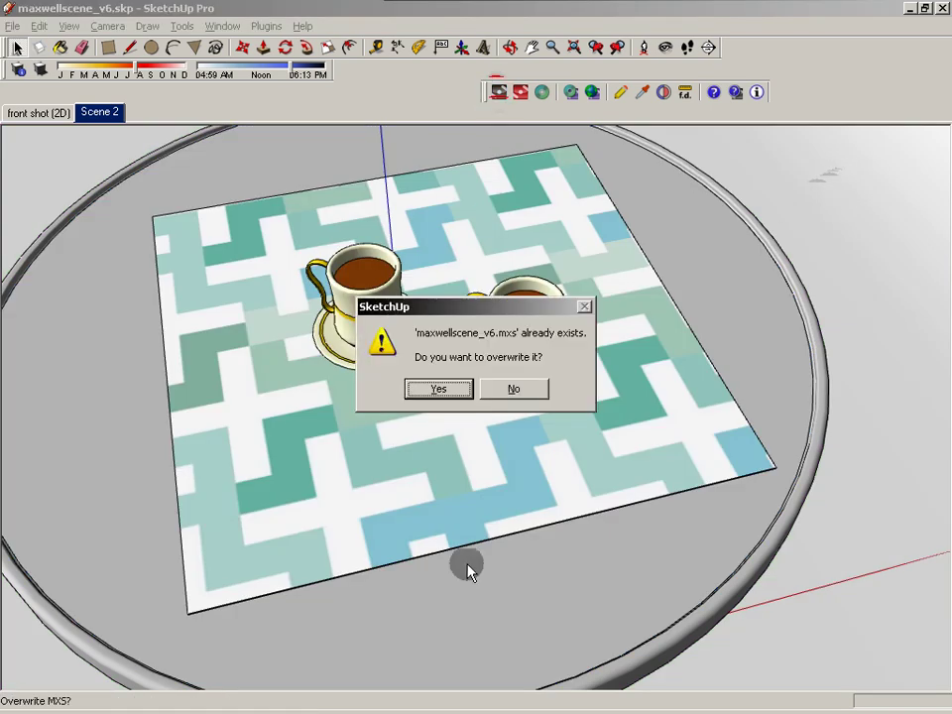
click(438, 389)
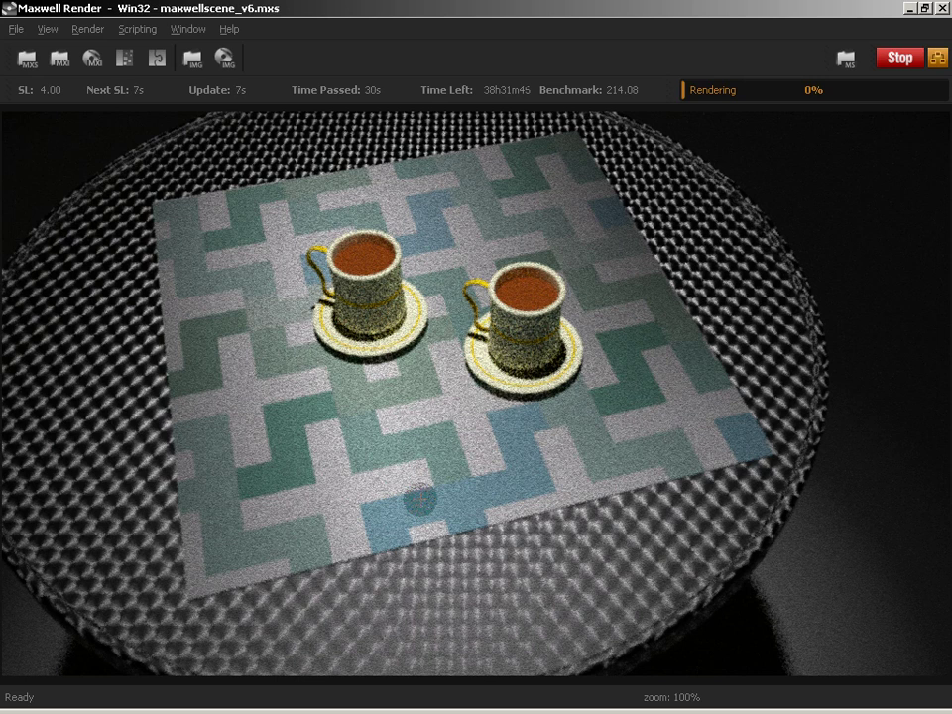
click(899, 57)
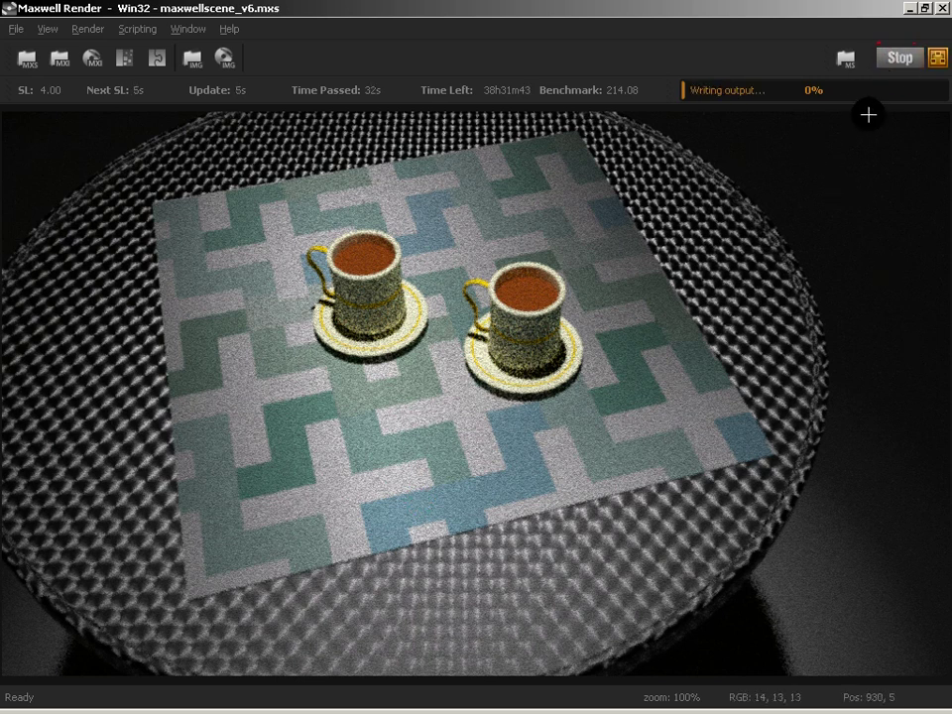